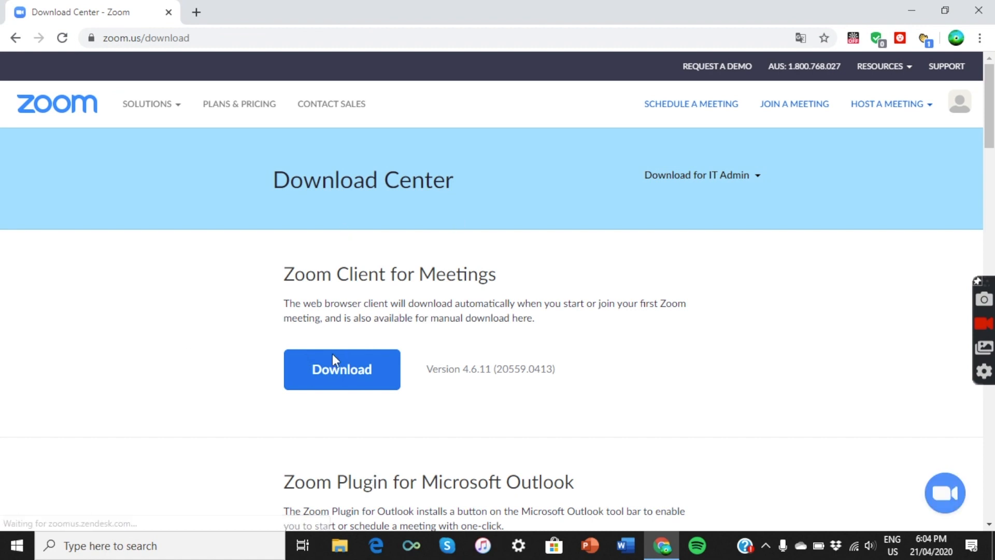
Download the Zoom meeting client installer, dismiss the multiple-files prompt, and set it to Open when done
click(333, 370)
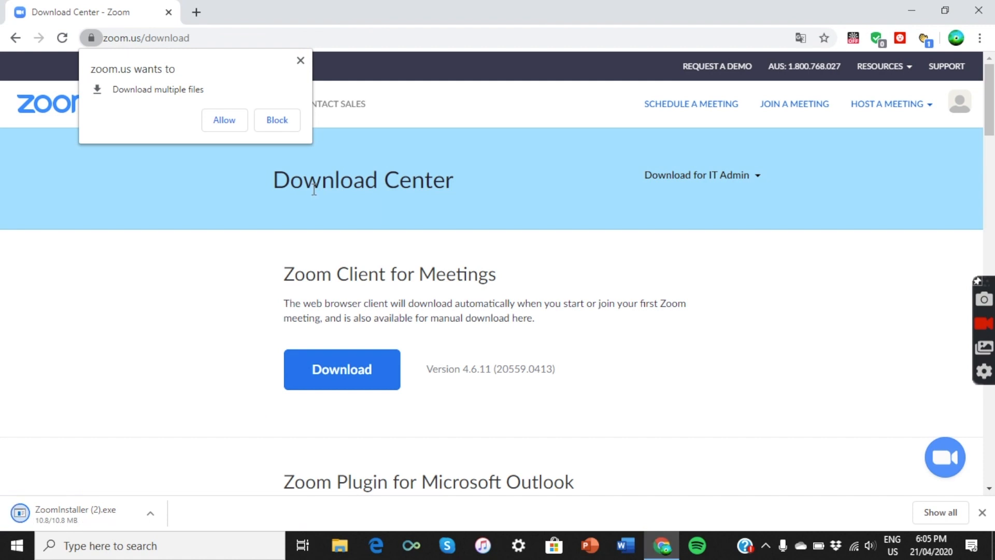
click(278, 126)
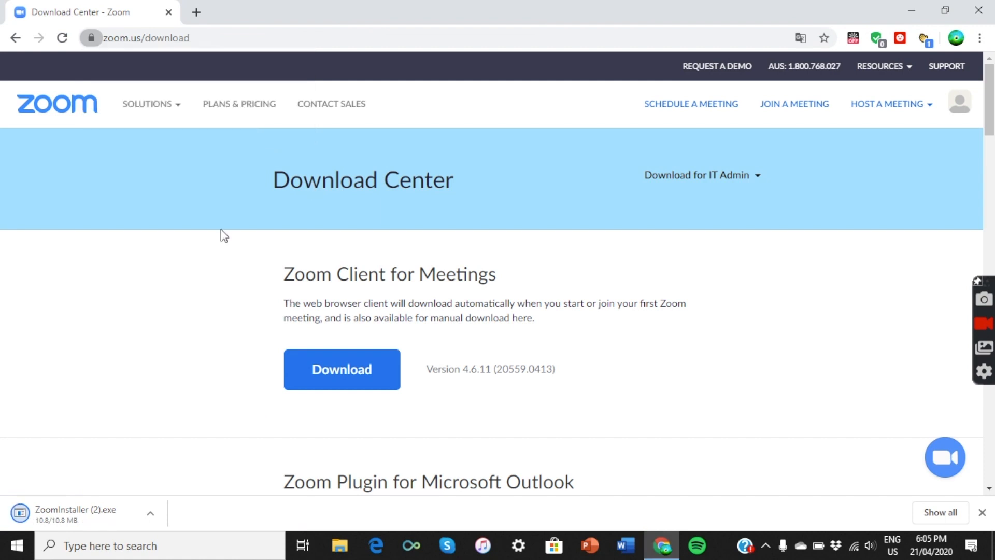
click(149, 514)
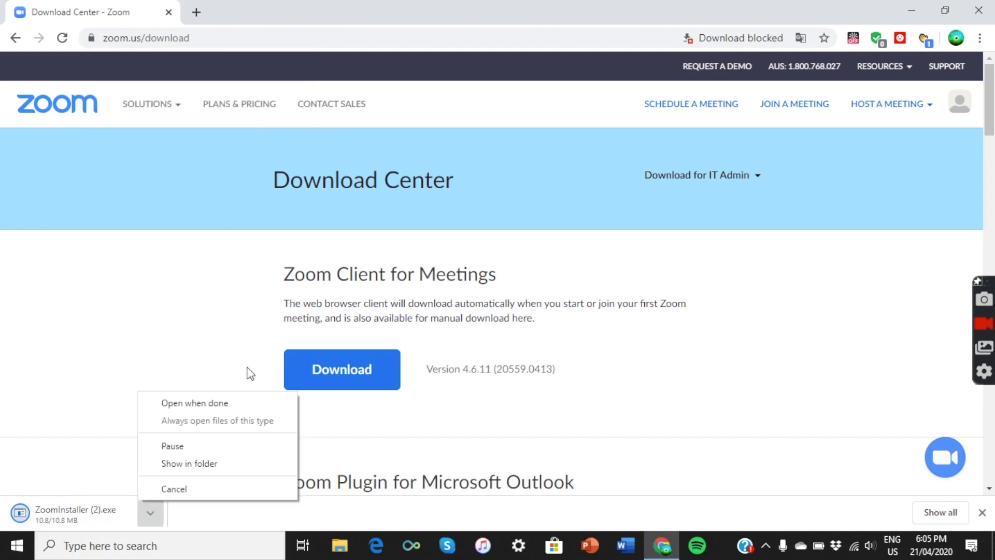
click(250, 410)
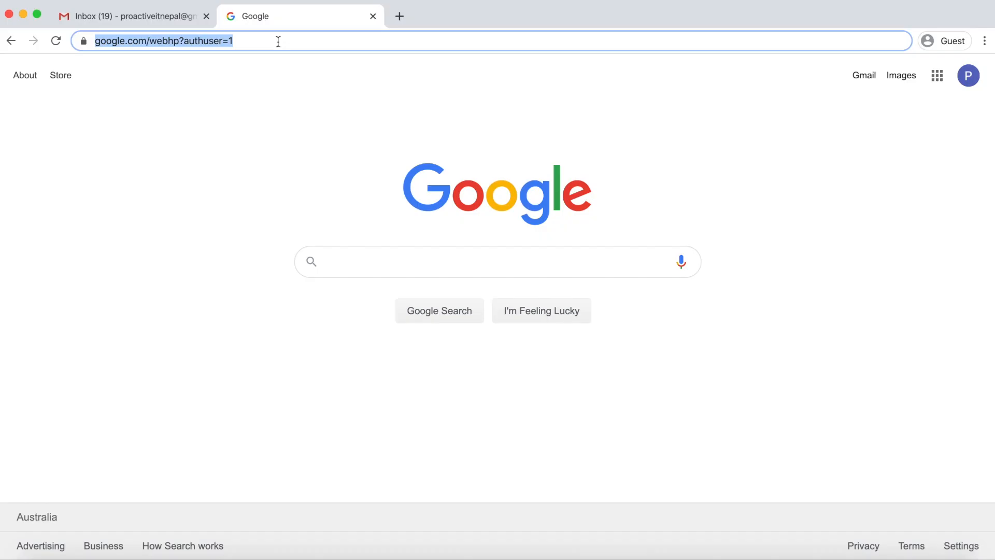
Navigate Chrome to zoom.com
text(zo)
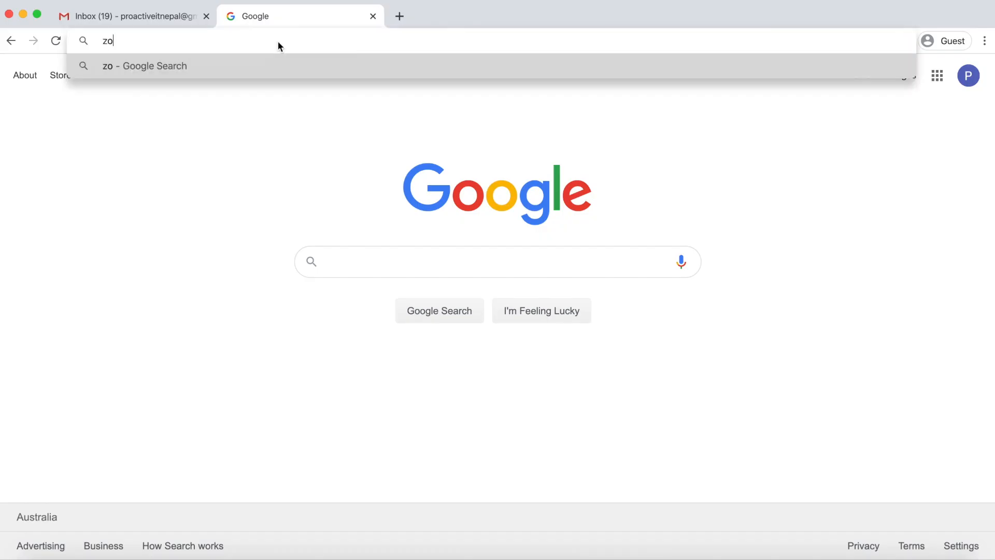
text(om.com)
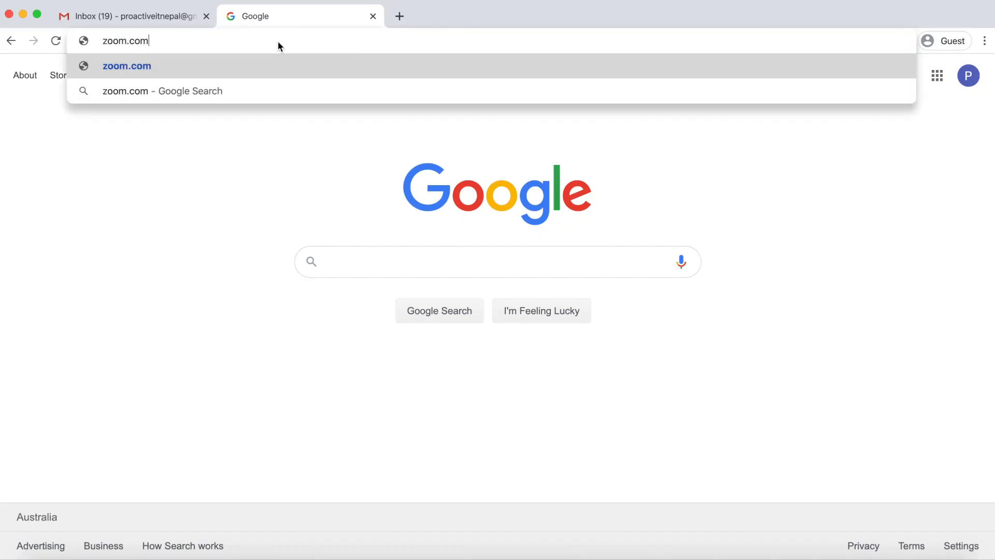
key(Return)
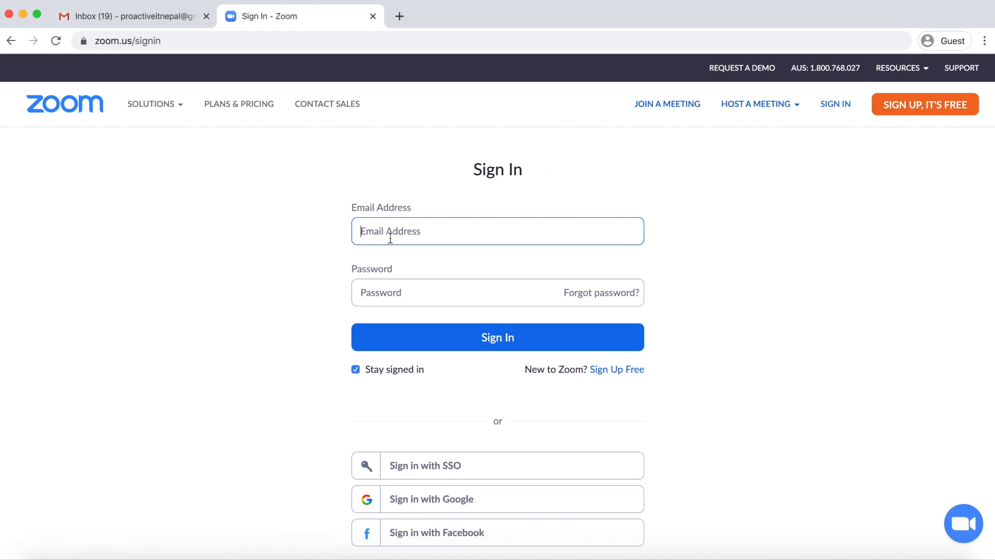
Go to the free sign-up page and pick the birth date Jan 1, 2000
click(417, 289)
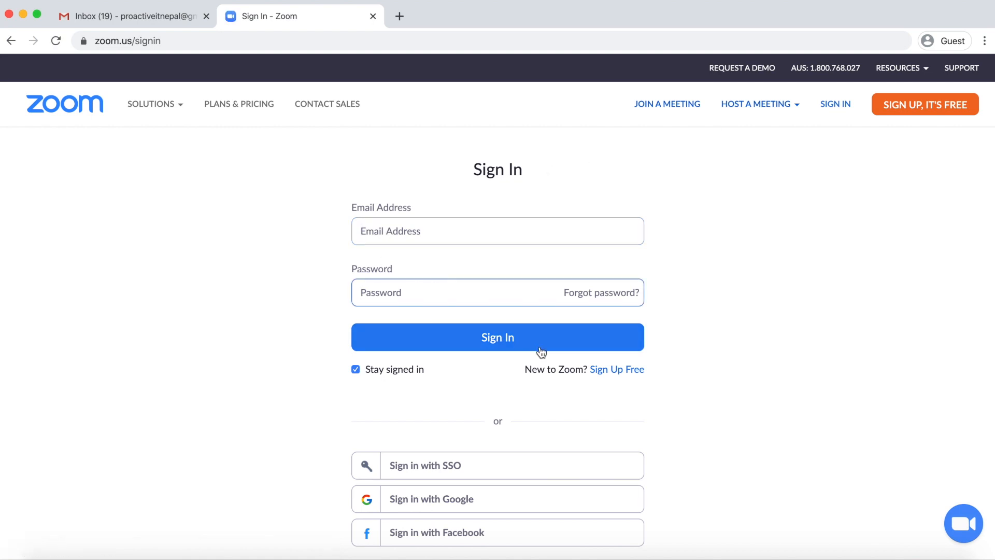
click(621, 371)
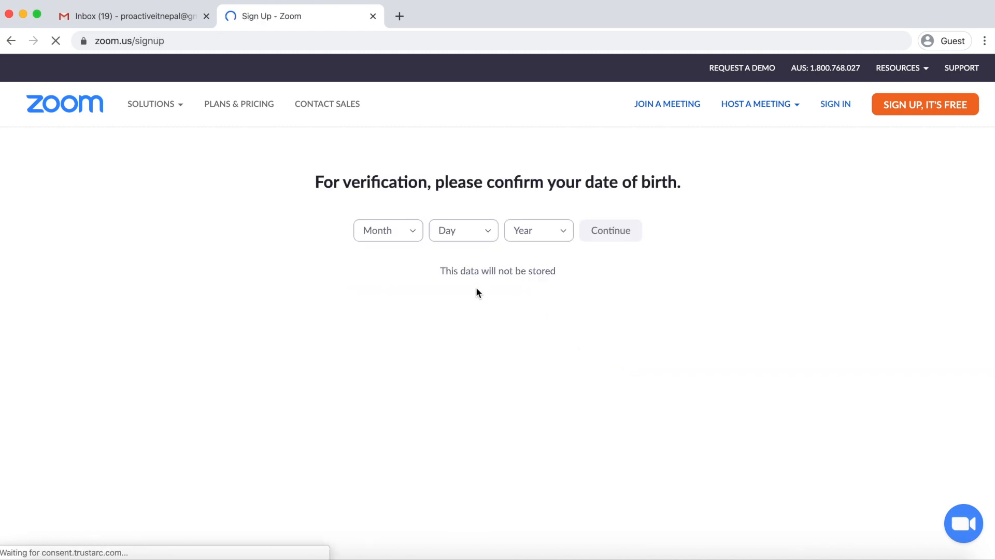
click(398, 230)
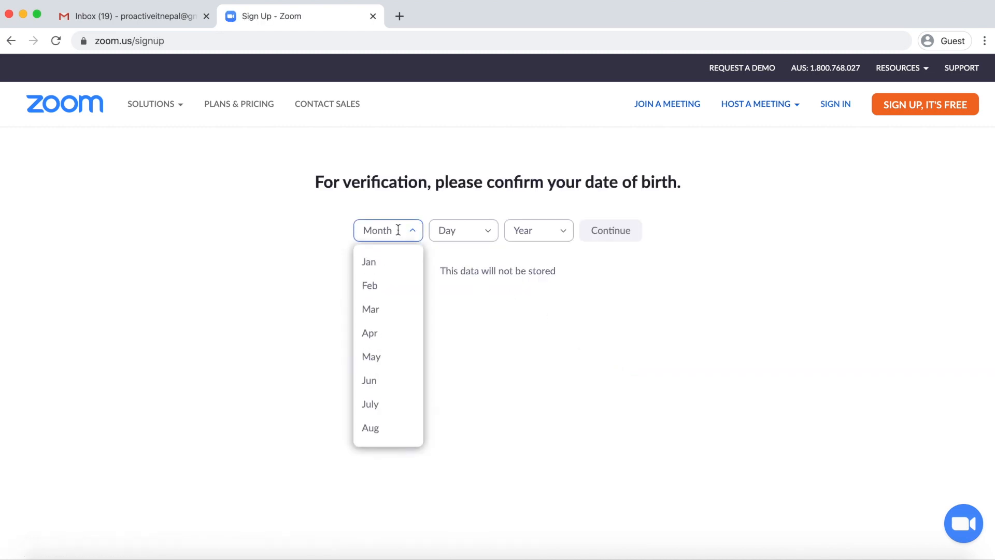
click(382, 260)
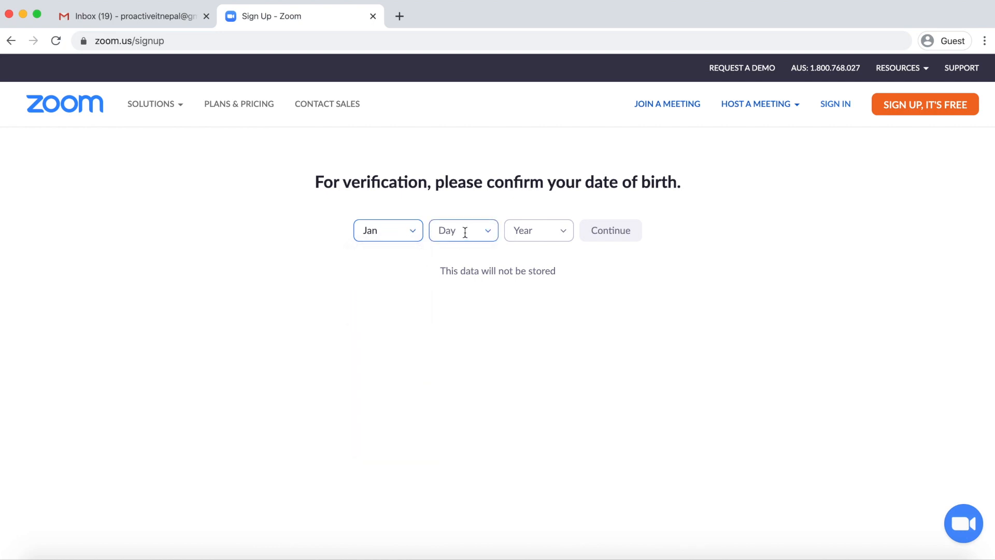
click(465, 231)
click(440, 261)
click(539, 230)
click(531, 401)
Confirm the birth date and submit the sign-up with the Gmail address
click(610, 237)
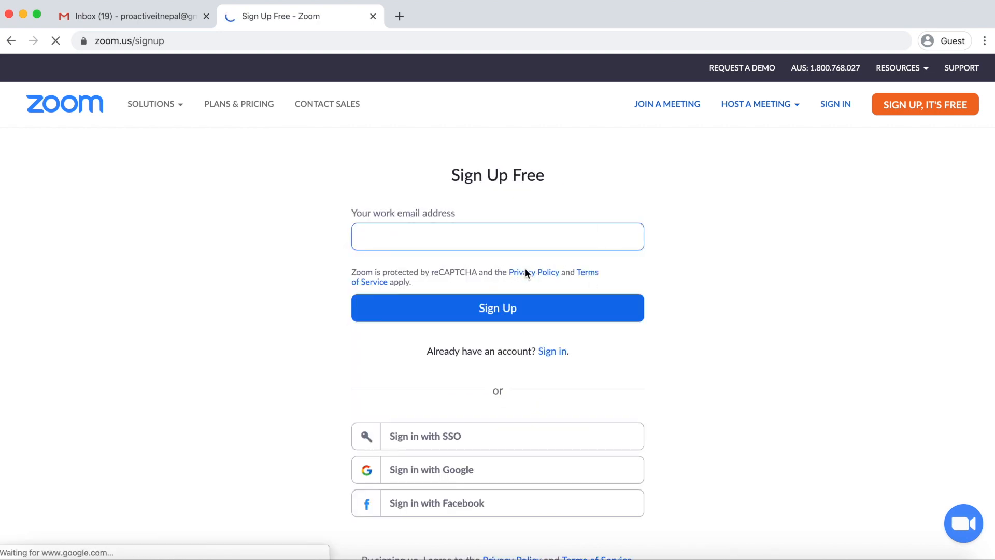
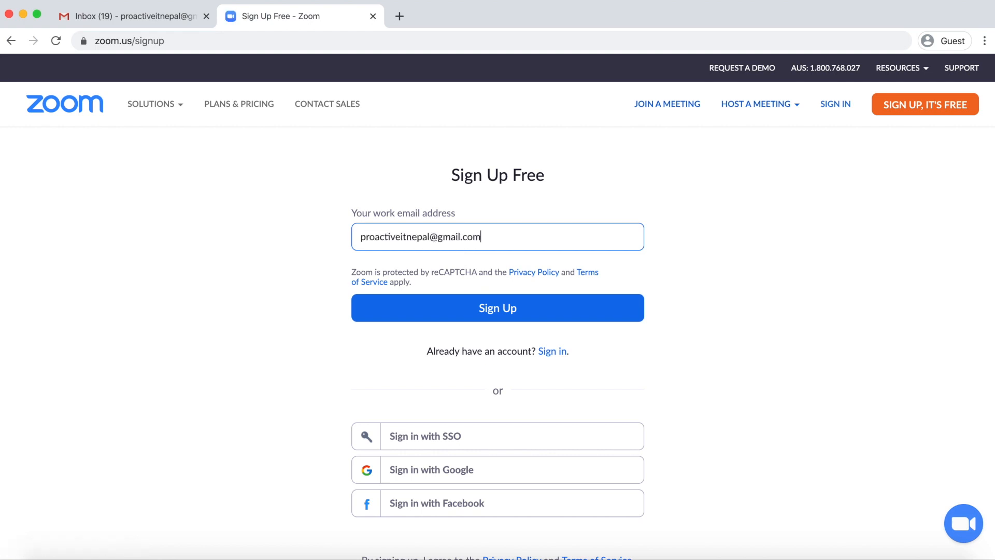
click(511, 318)
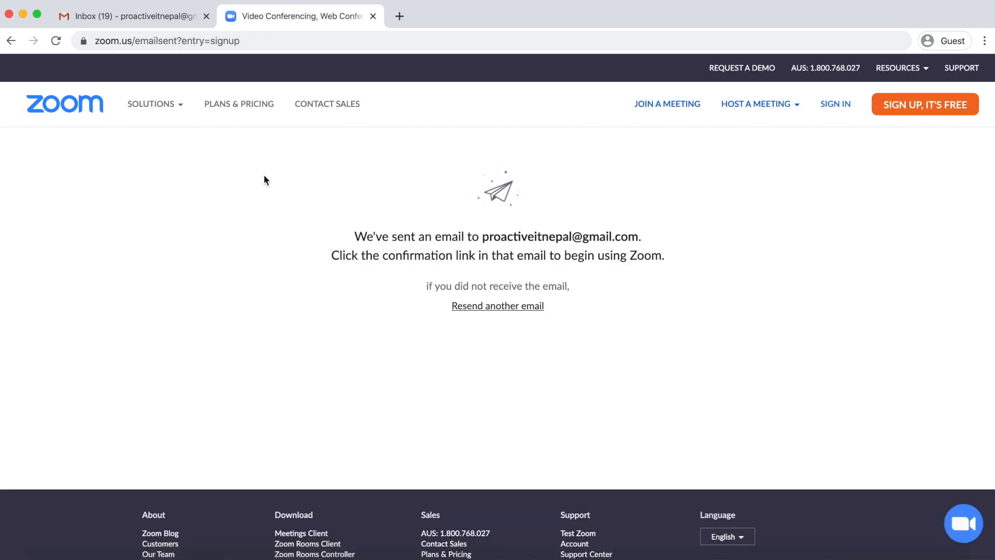
click(144, 15)
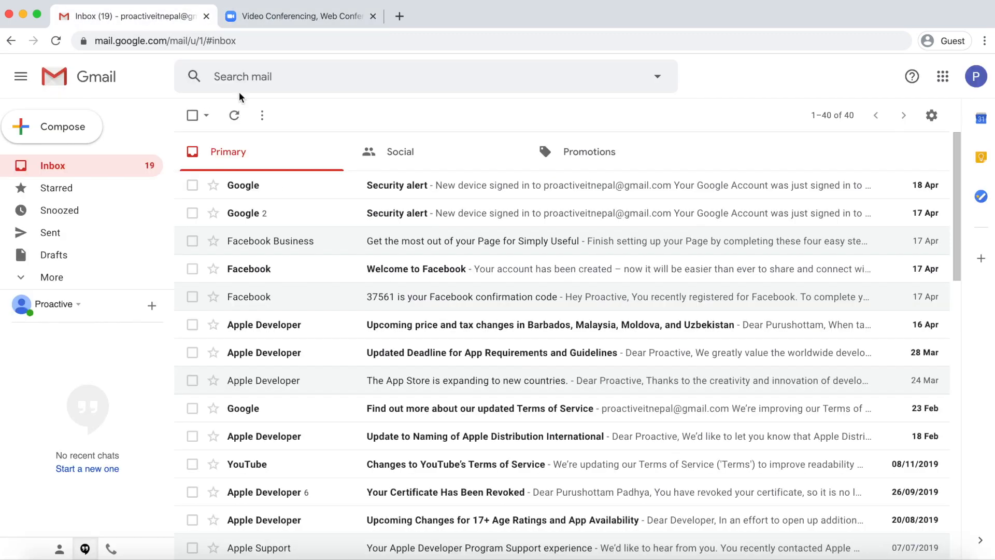
click(285, 17)
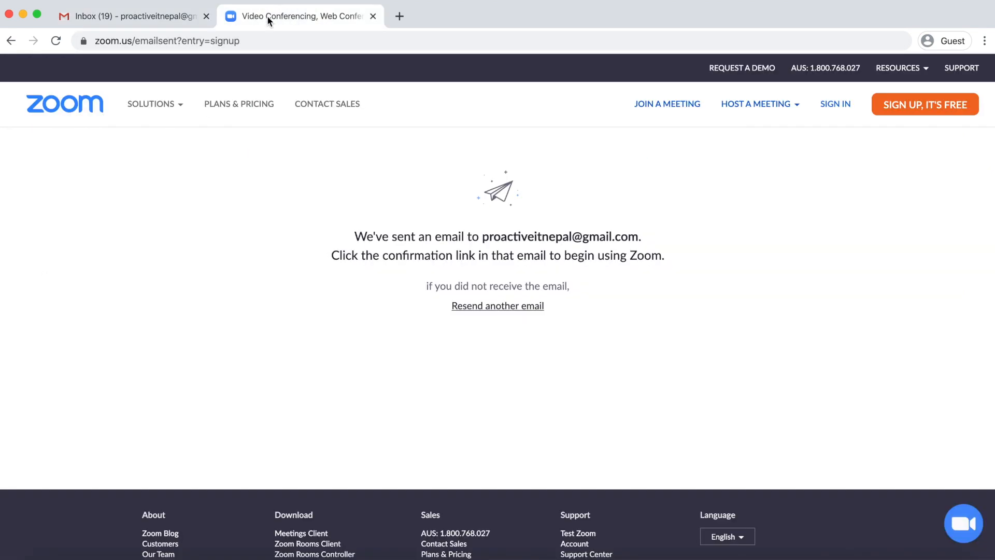
click(143, 17)
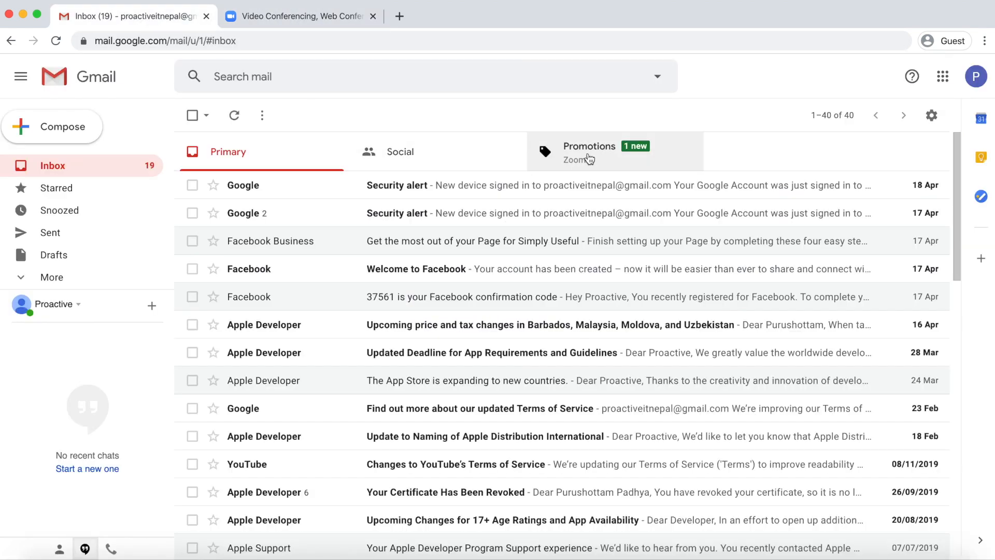
click(589, 155)
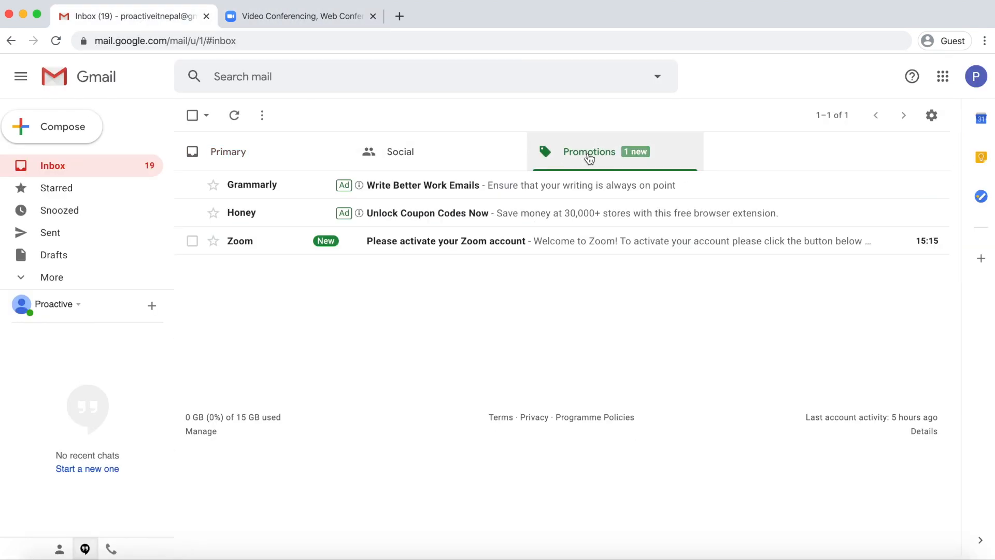
click(427, 247)
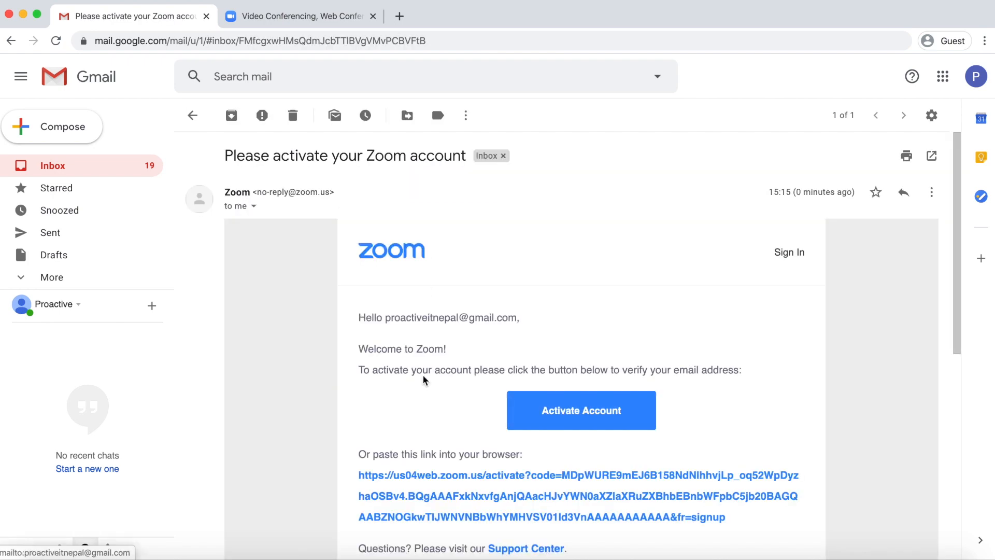
scroll(423, 381, down, 5)
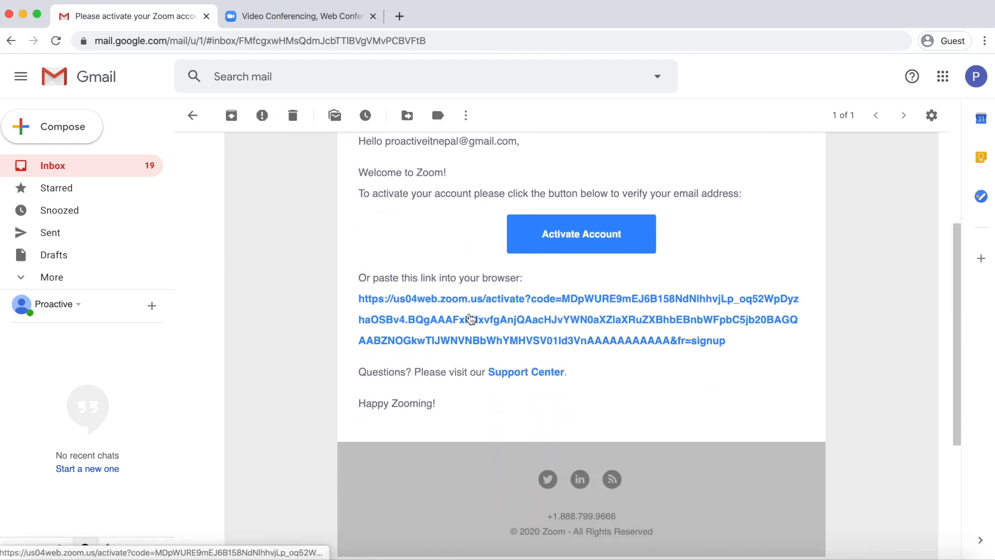
click(578, 234)
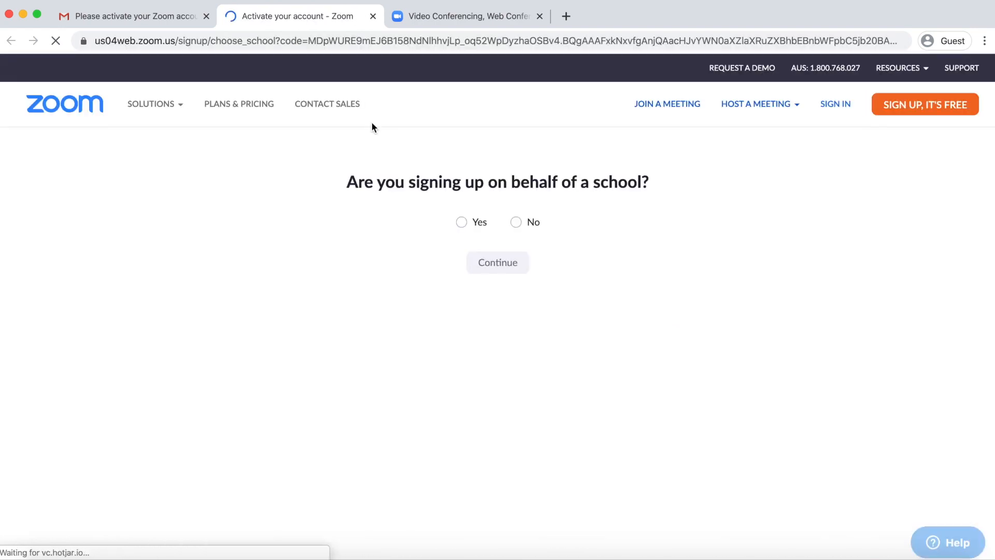
Answer No to signing up on behalf of a school and continue
click(517, 223)
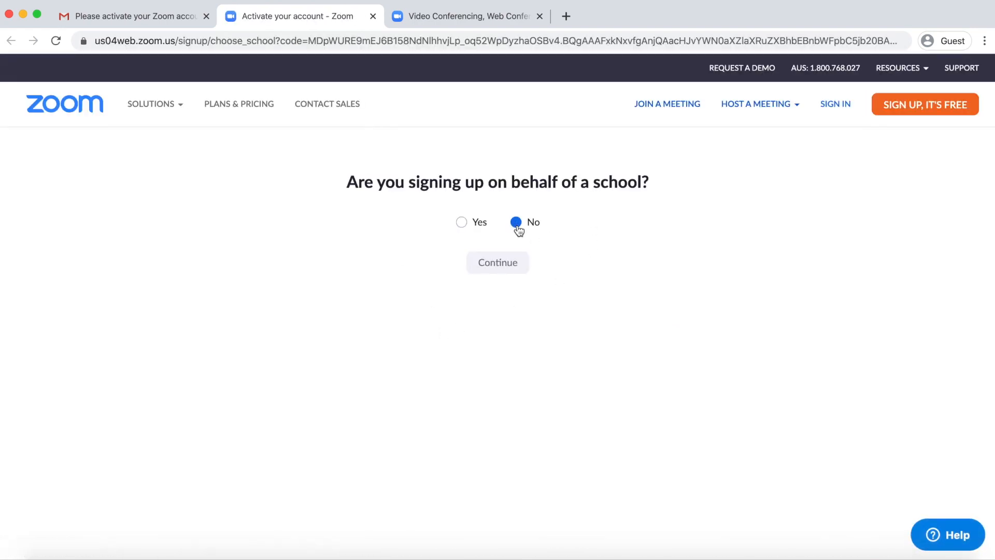
click(508, 265)
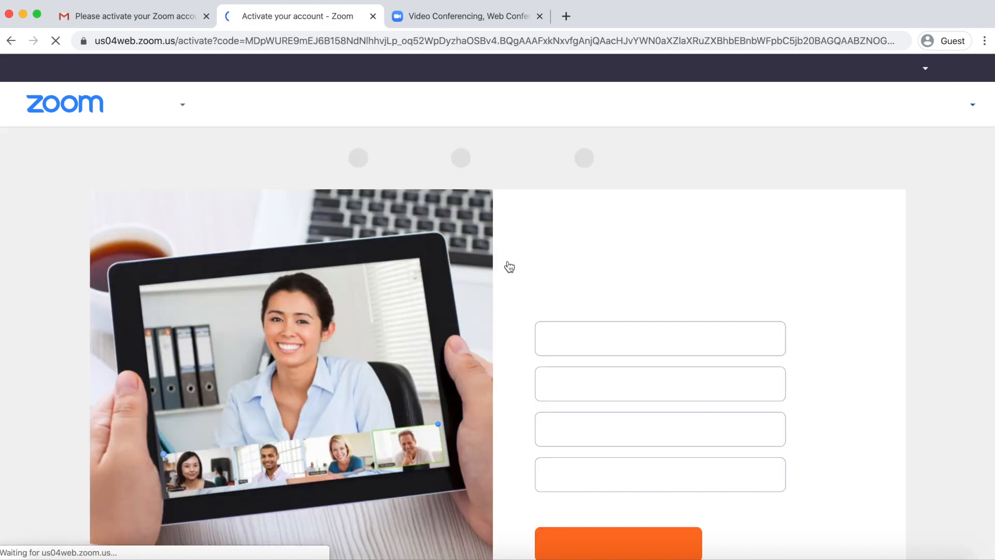
scroll(509, 267, down, 4)
Enter the account holder's first and last name and a password, then Continue
click(582, 241)
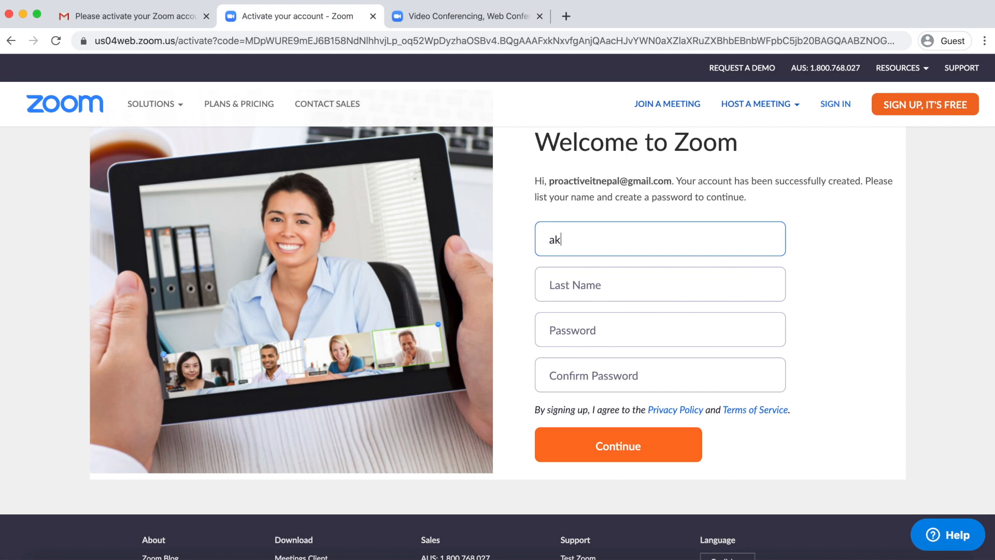
key(Tab)
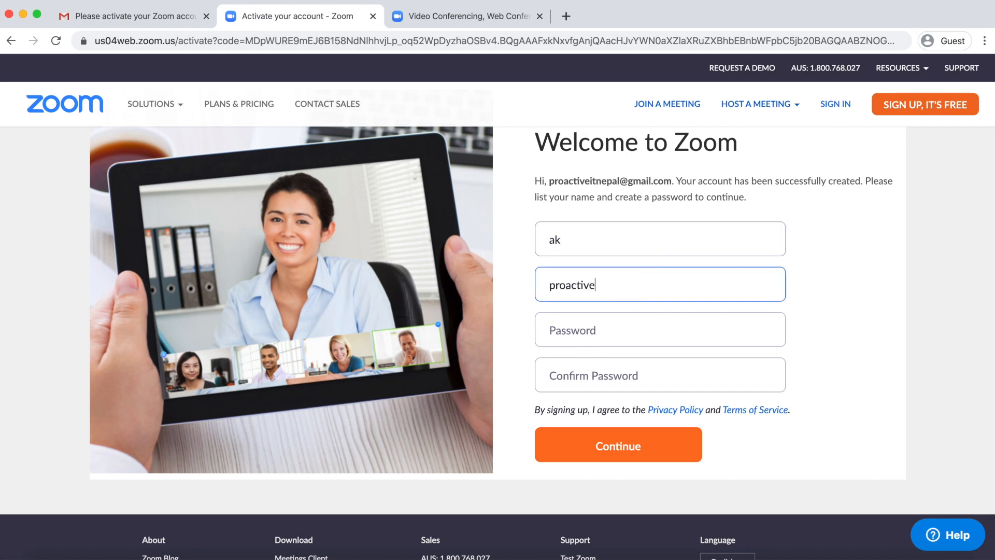
click(610, 331)
text(Pr)
text(•••••)
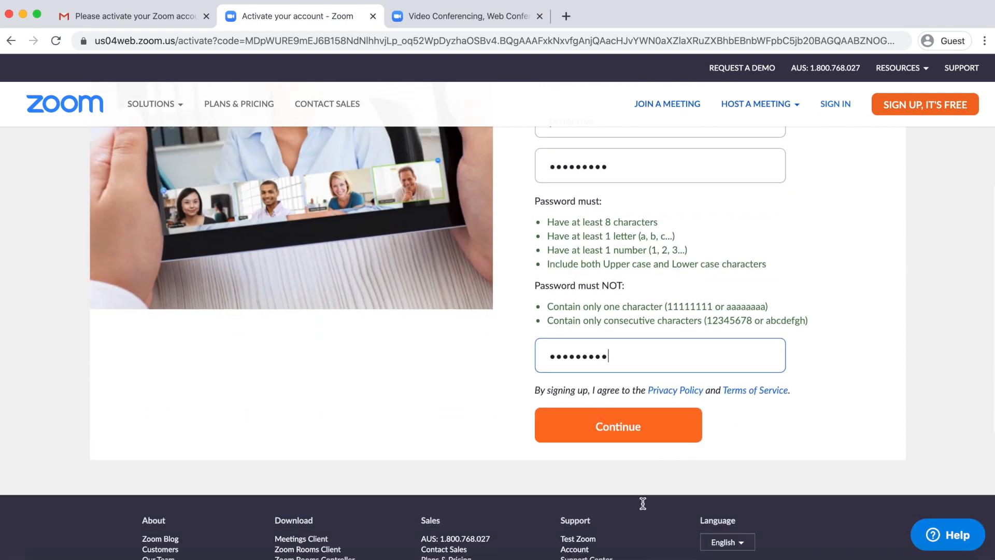
click(642, 421)
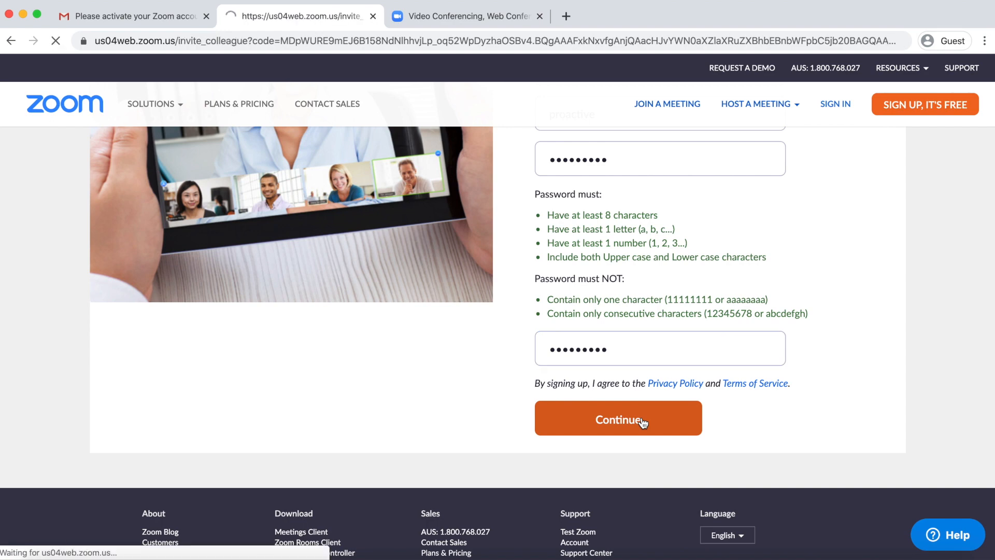
scroll(643, 424, down, 4)
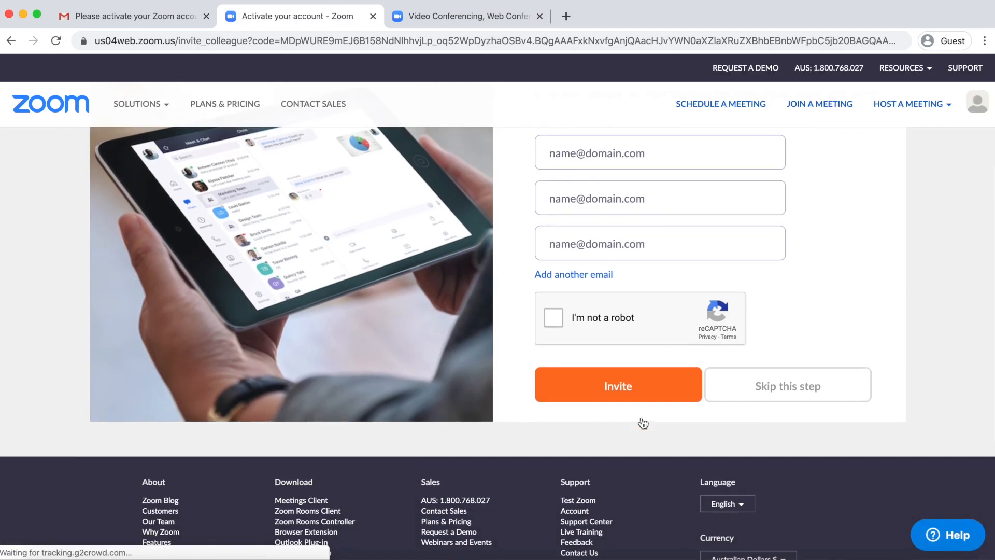
Skip inviting colleagues and click Start Meeting Now for the test meeting
click(809, 387)
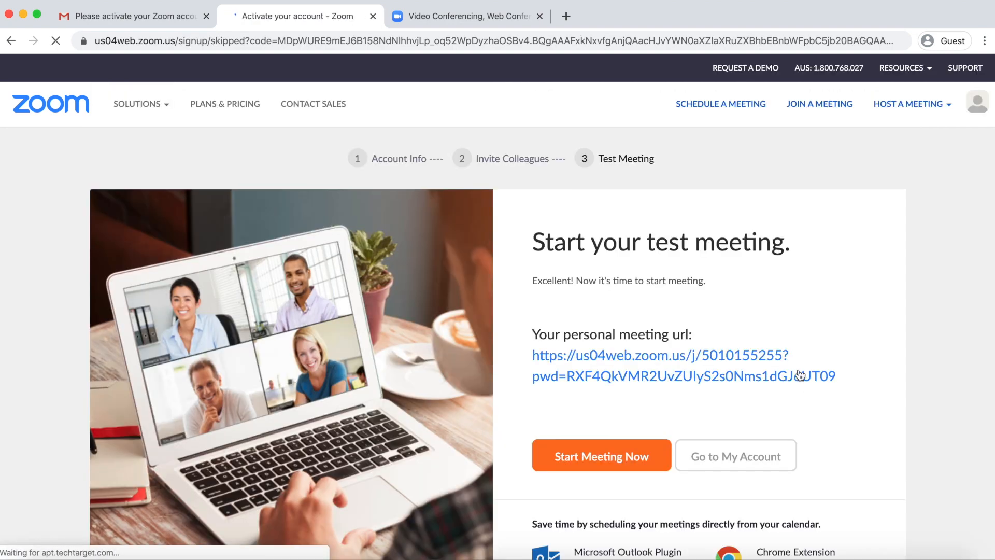
scroll(769, 274, down, 4)
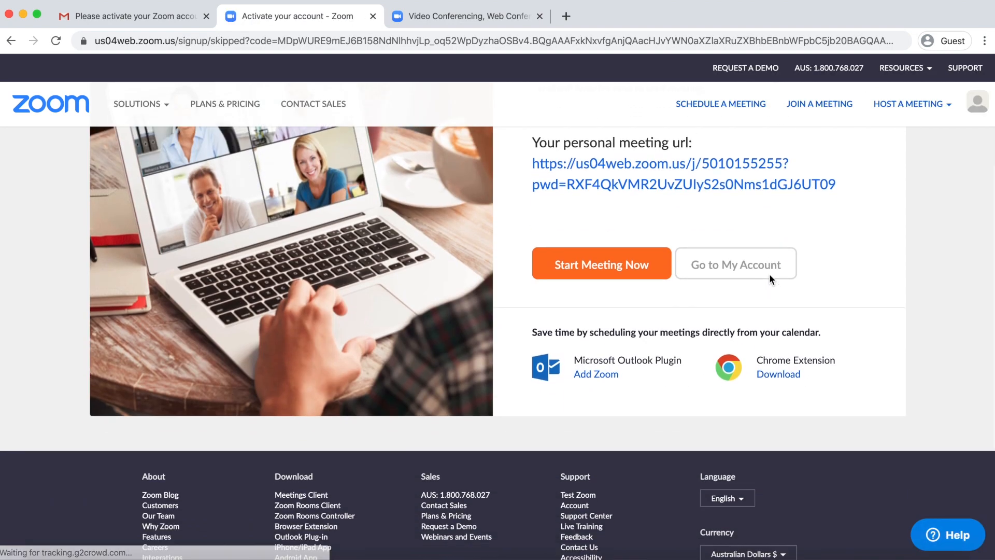
click(594, 274)
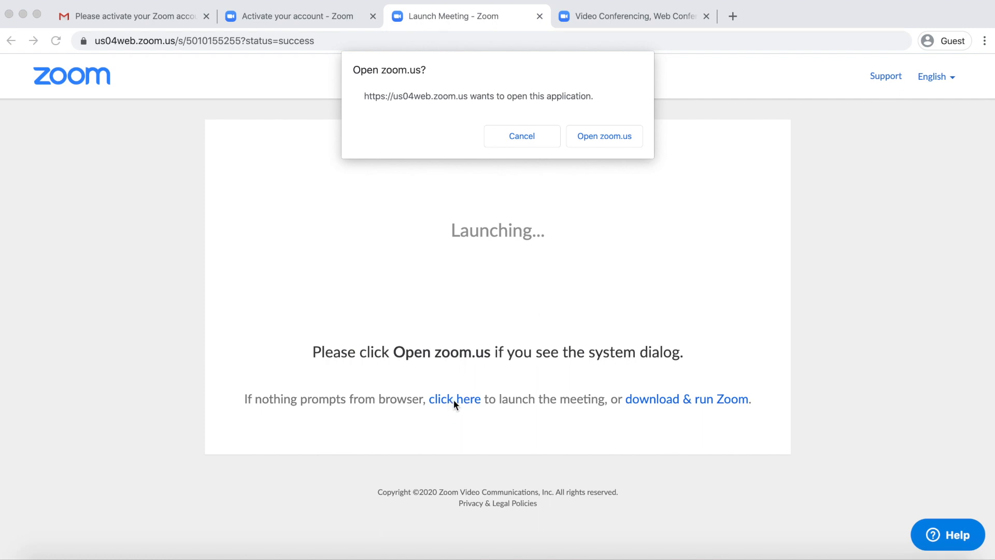
Open the meeting in the Zoom app and join with computer audio
click(596, 138)
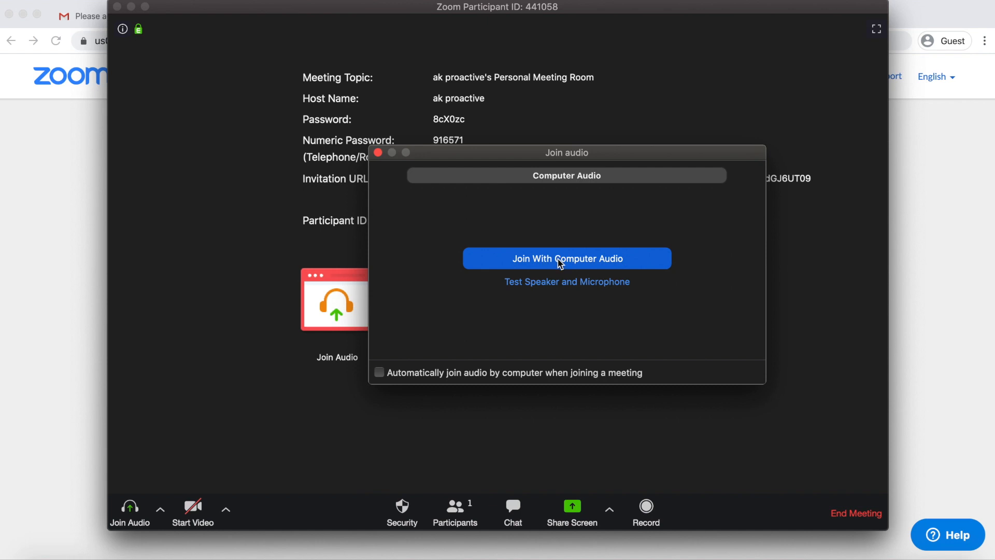
click(560, 265)
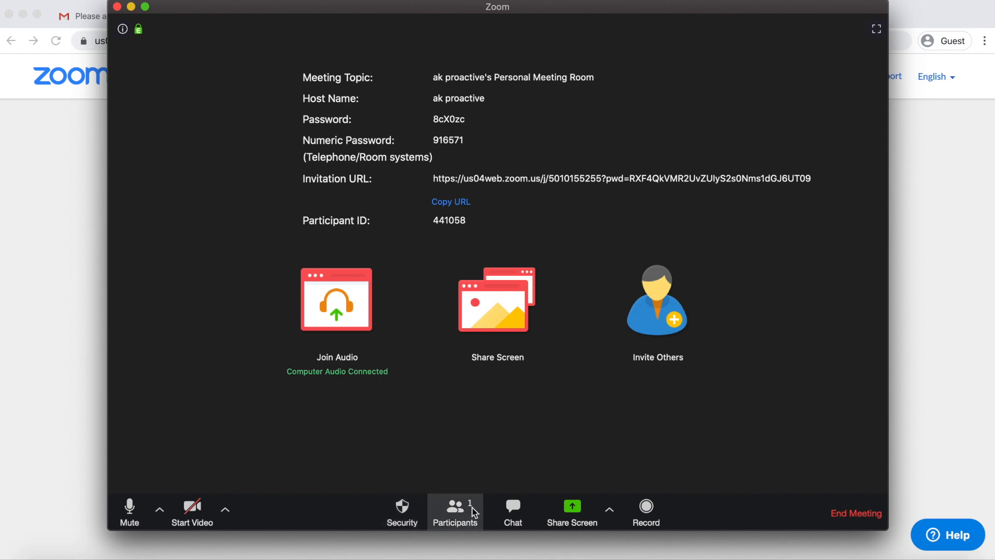
Open the meeting chat, then look at and close the Share Screen and Invite Others options
click(514, 510)
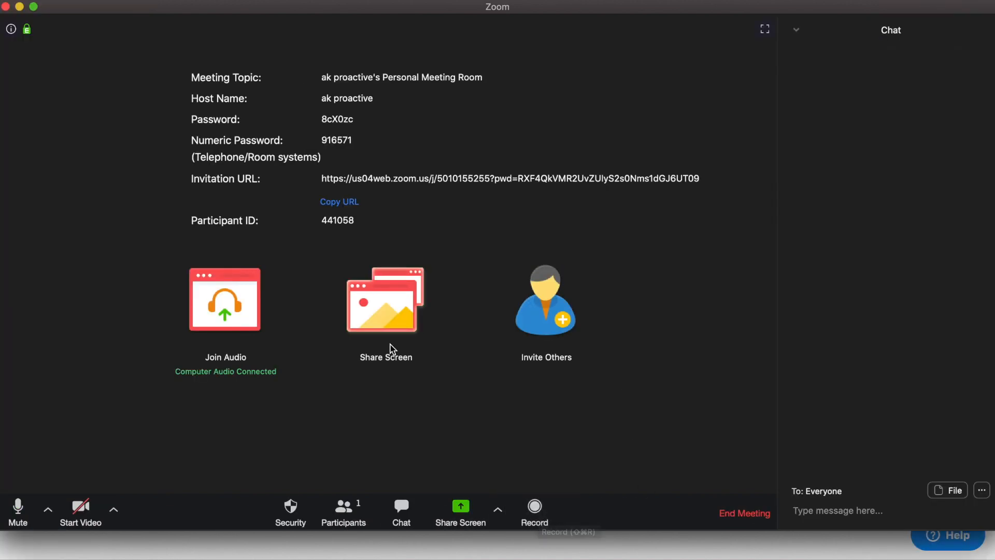
click(380, 323)
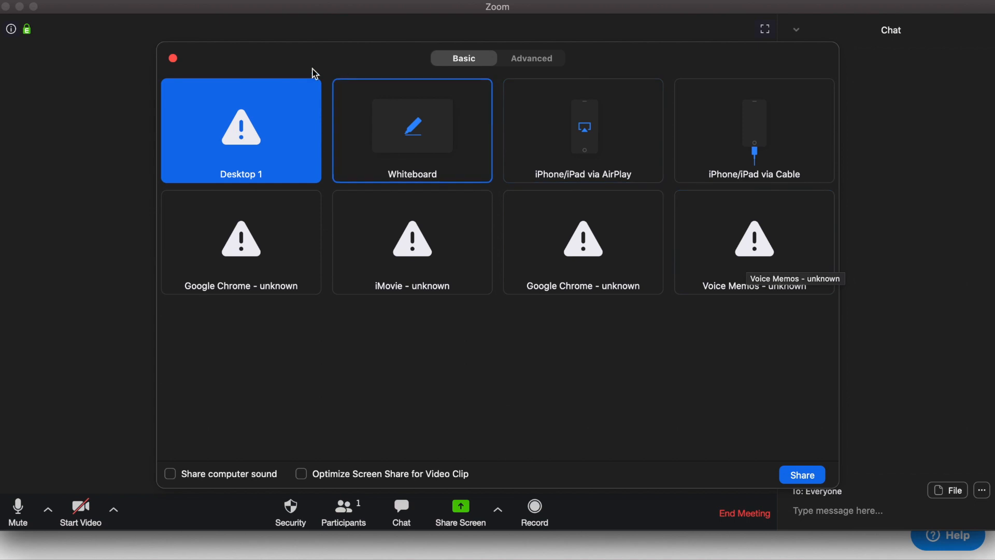
click(174, 58)
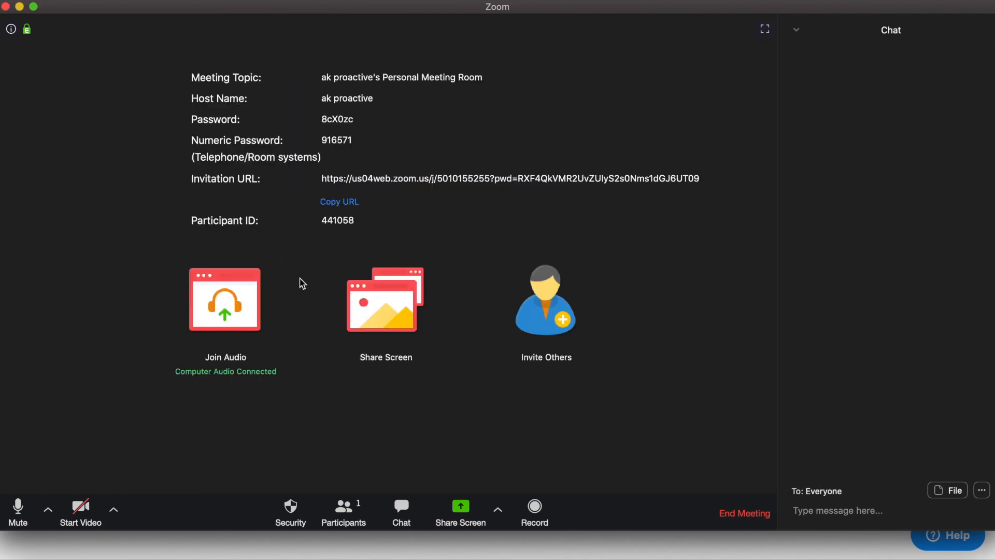
click(559, 322)
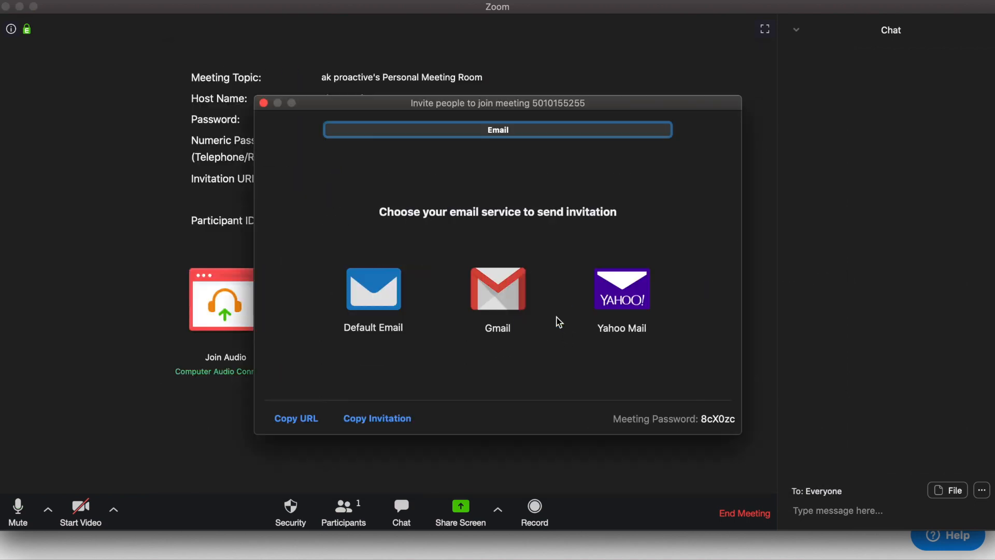
click(263, 103)
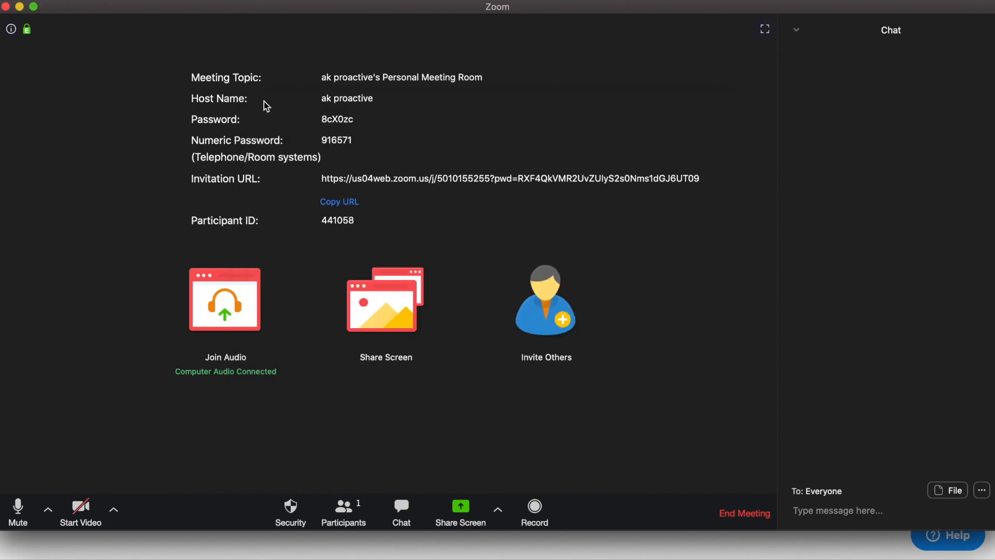
Leave the meeting without ending it, then cancel the Join a Meeting form
click(743, 513)
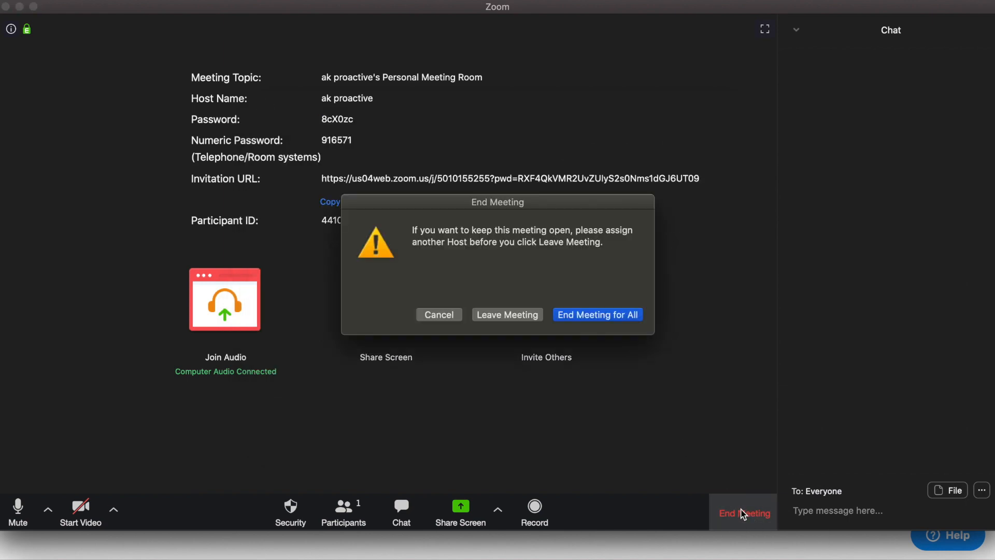
click(512, 316)
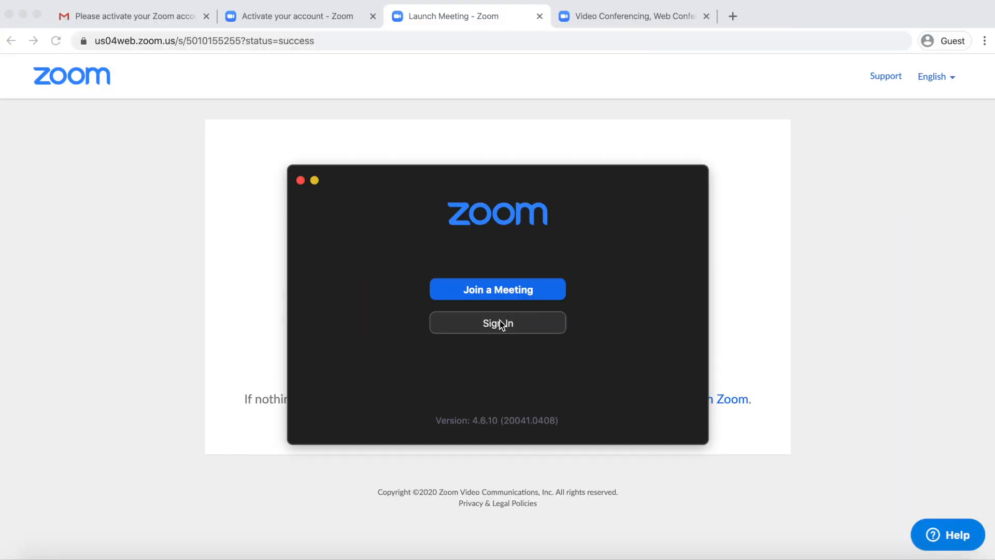
click(498, 291)
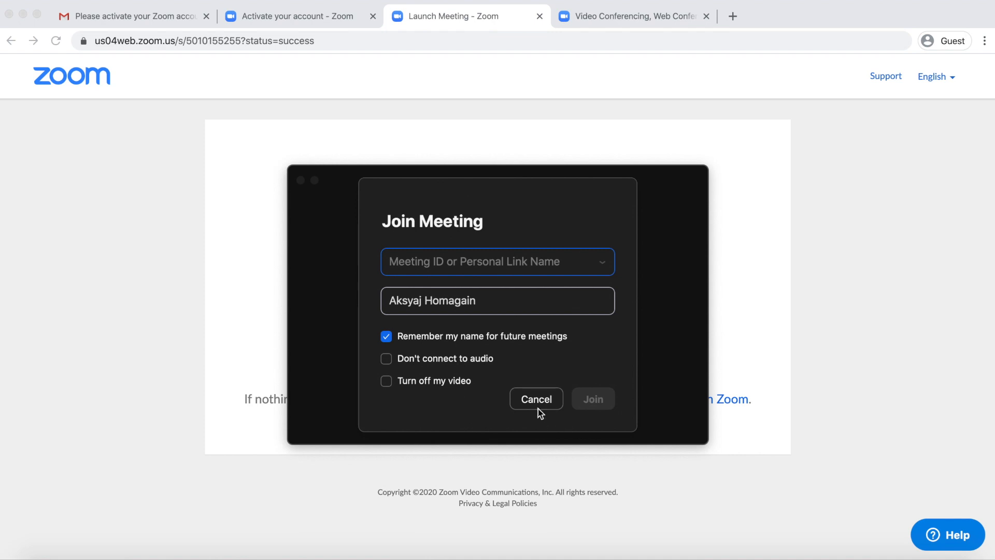
click(537, 400)
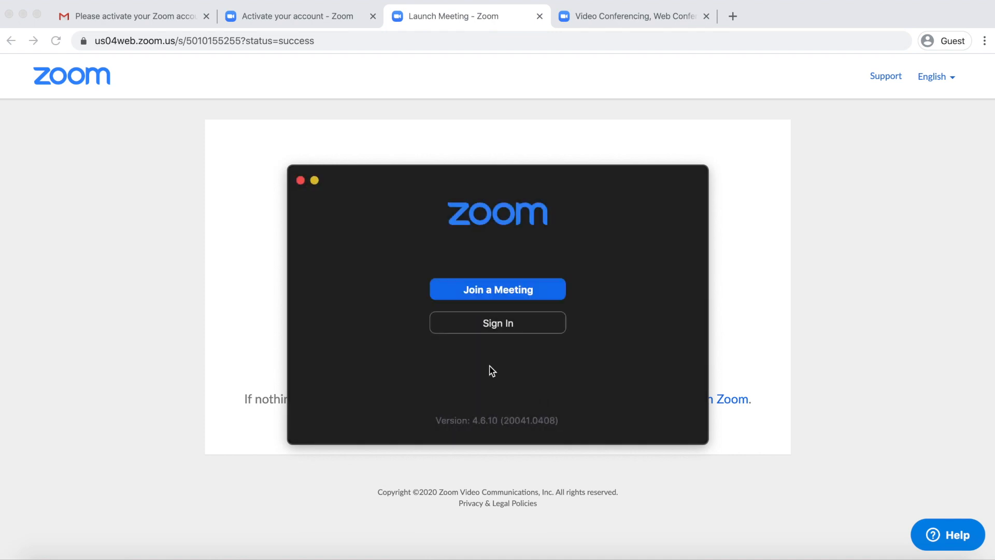
Close the Zoom app and return to the test-meeting page tab
click(301, 181)
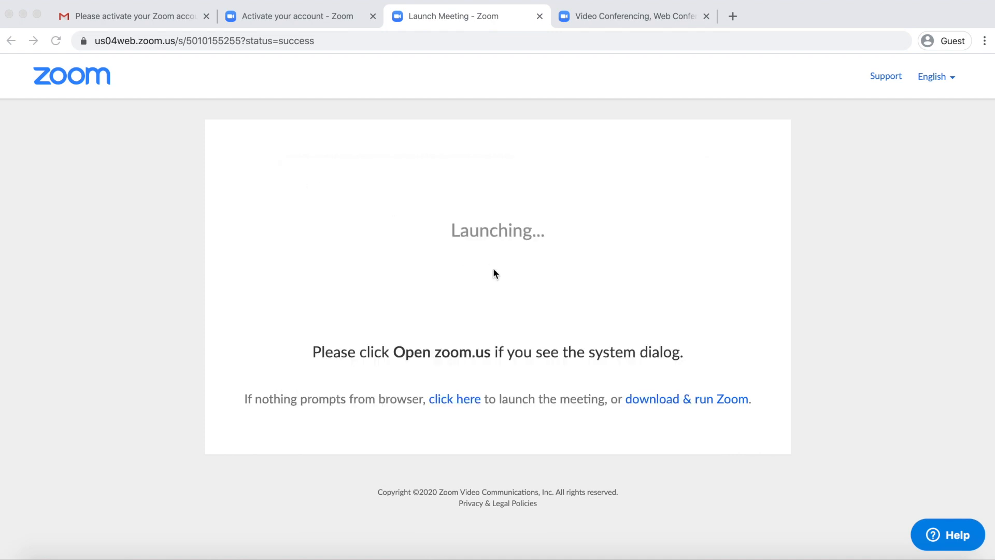
click(312, 16)
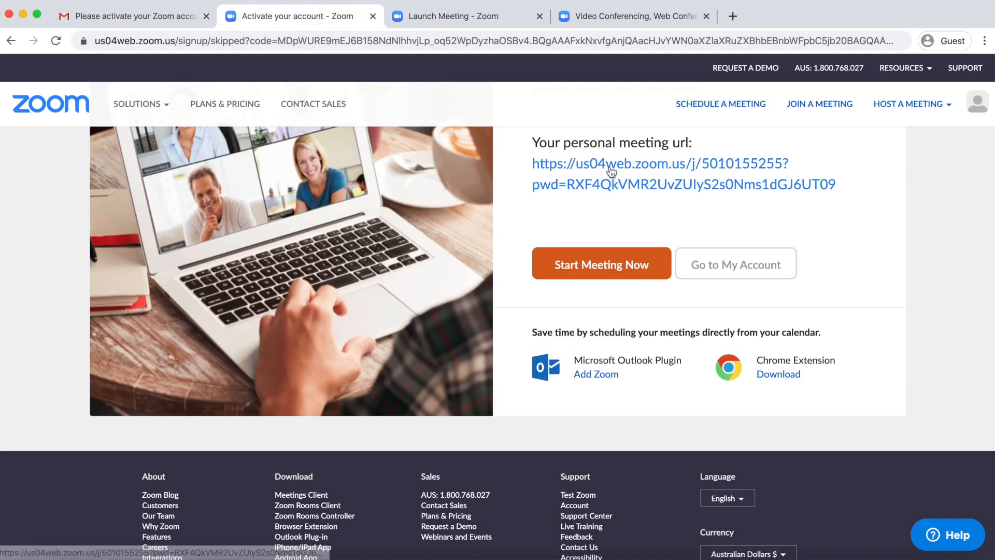
scroll(919, 196, up, 3)
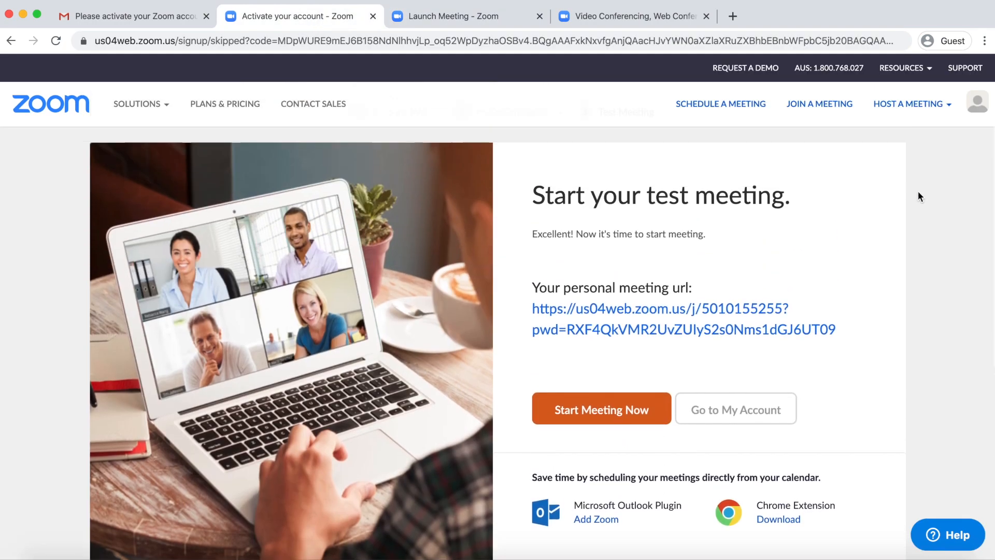
Schedule 'My Meeting' for 04/18/2020, 11:00 PM with description 'first meeting', and save
click(712, 106)
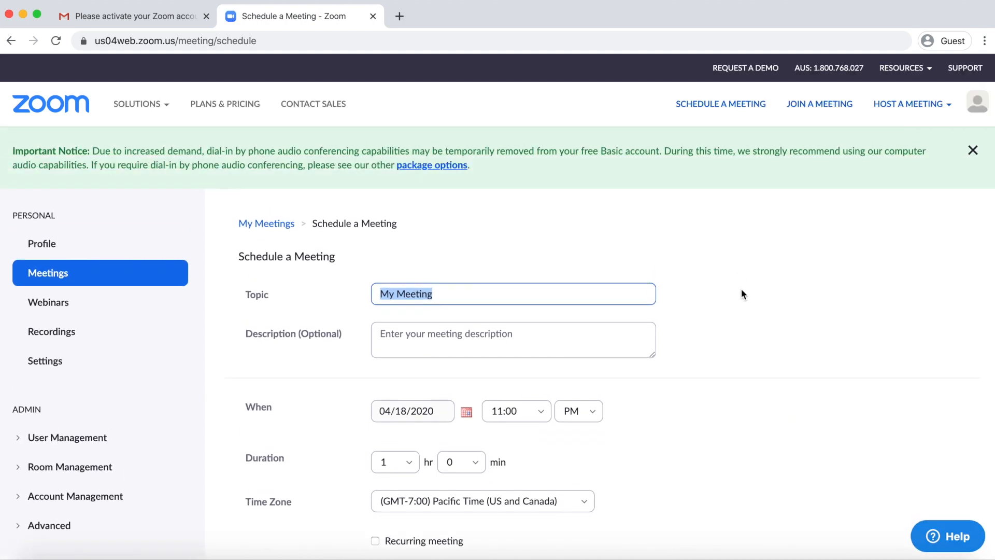
click(485, 339)
text(first meeting)
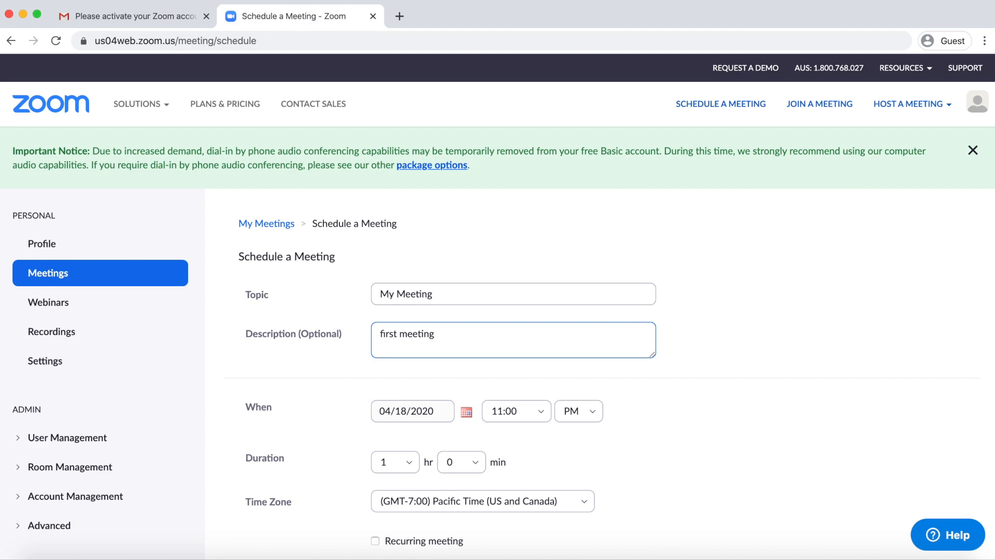
scroll(426, 253, down, 15)
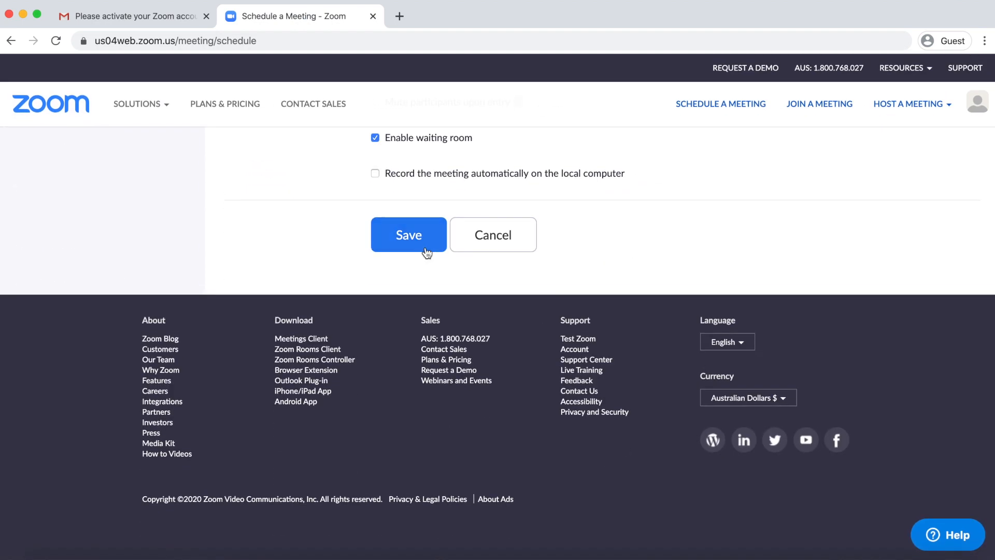
click(412, 242)
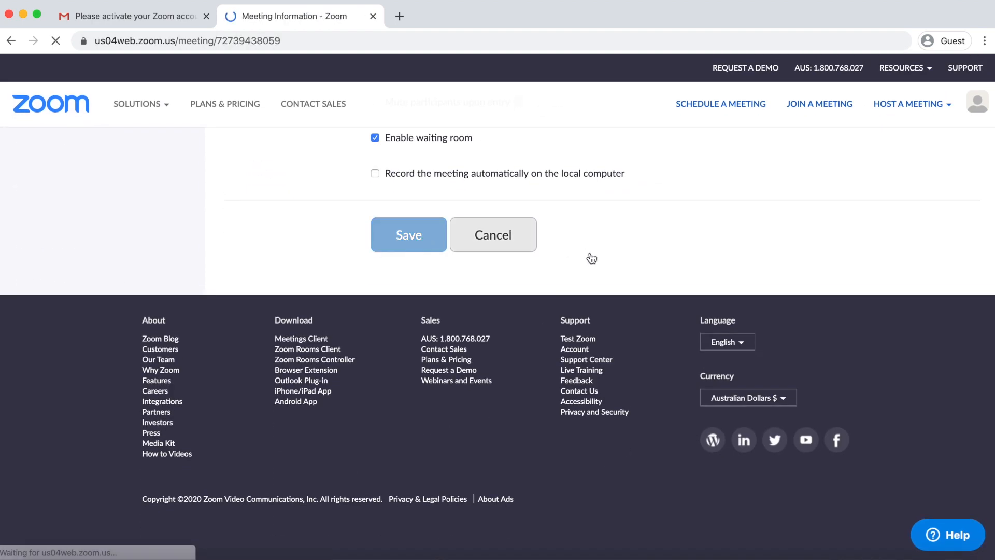
Copy the full meeting invitation from the Zoom web portal, close the dialog, and return to Gmail
scroll(590, 257, down, 3)
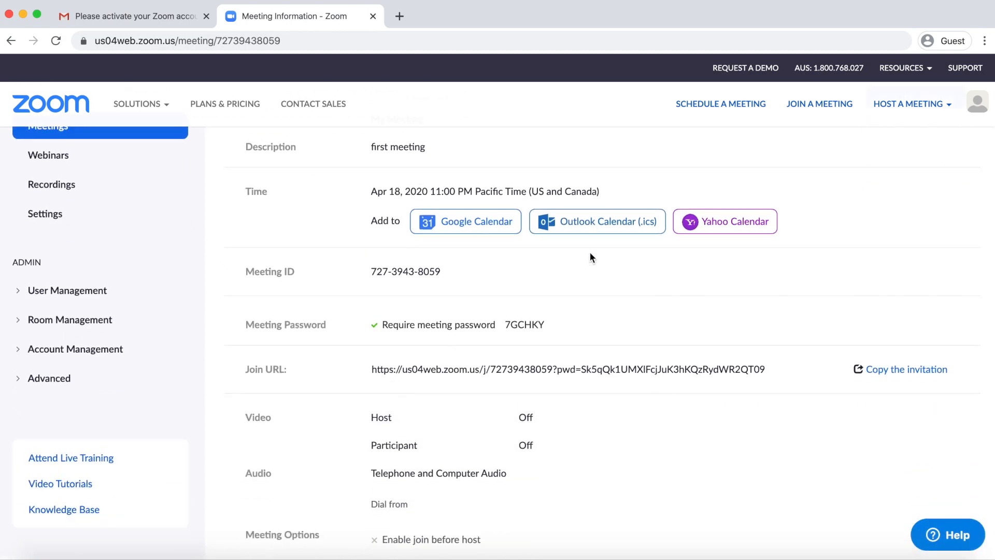
click(892, 370)
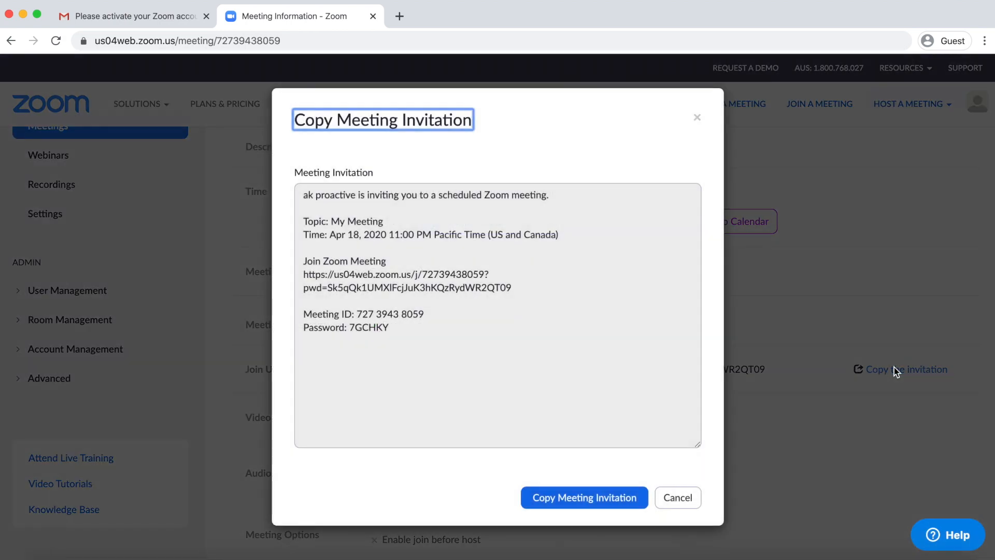
click(567, 495)
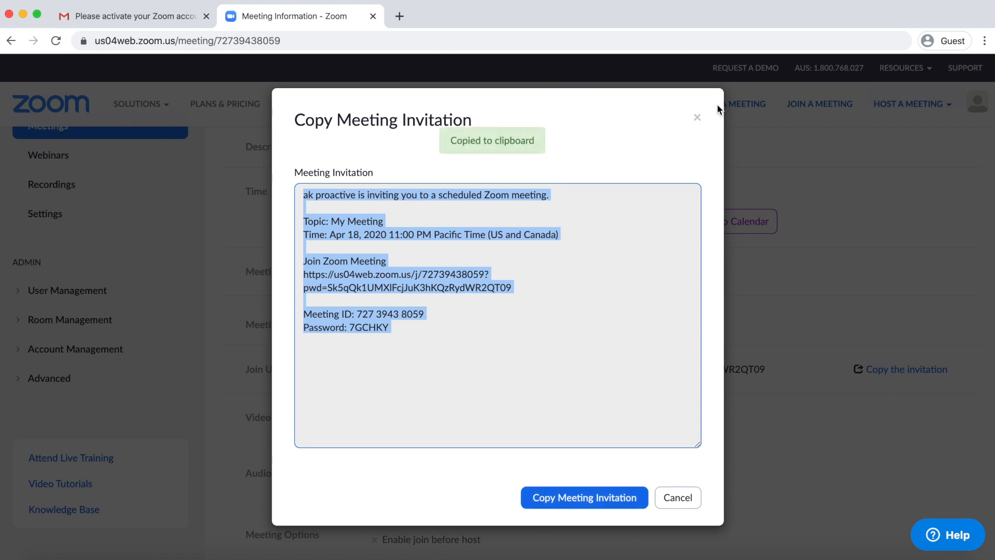
click(700, 122)
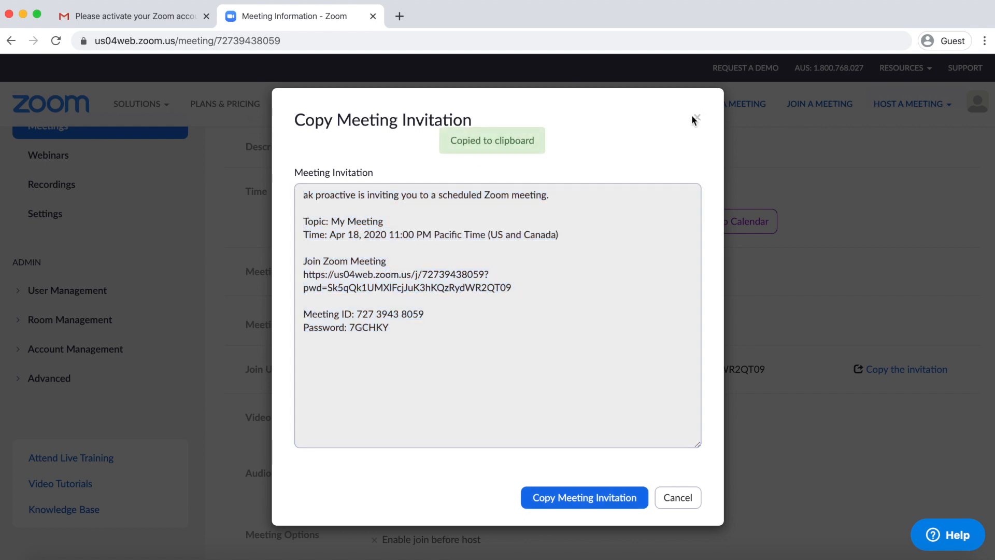
click(696, 117)
click(121, 12)
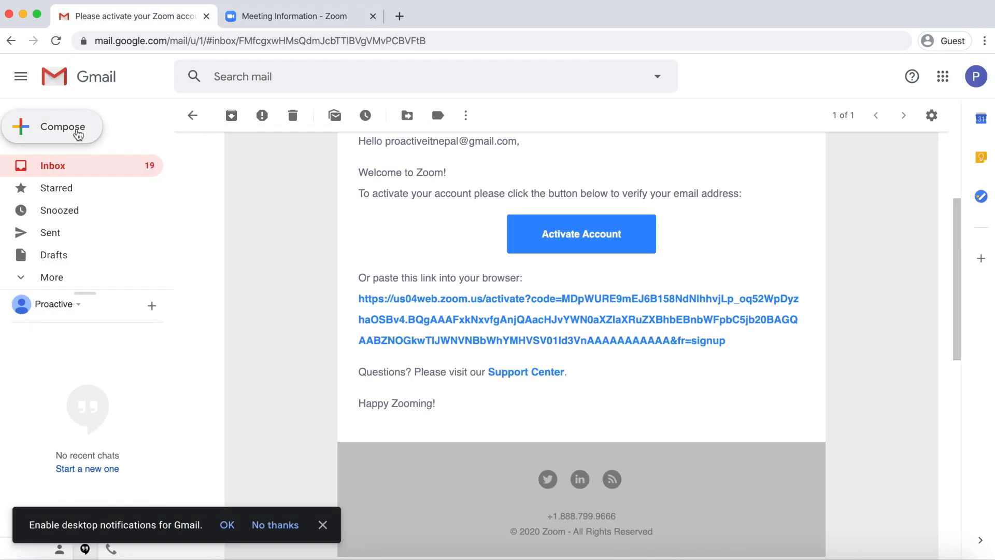
Email the pasted Zoom invitation to the suggested contact under the subject 'zoom meeting'
click(75, 130)
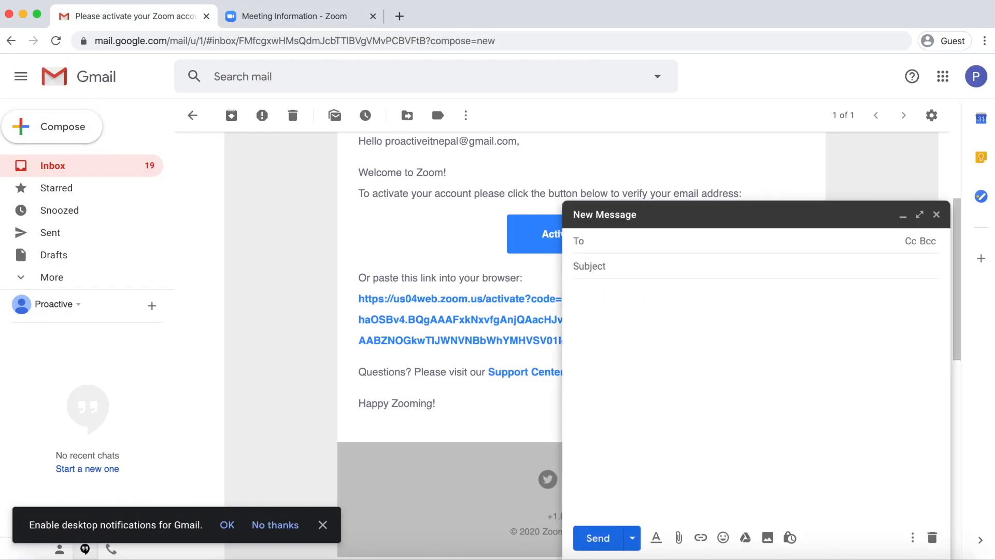
text(ak)
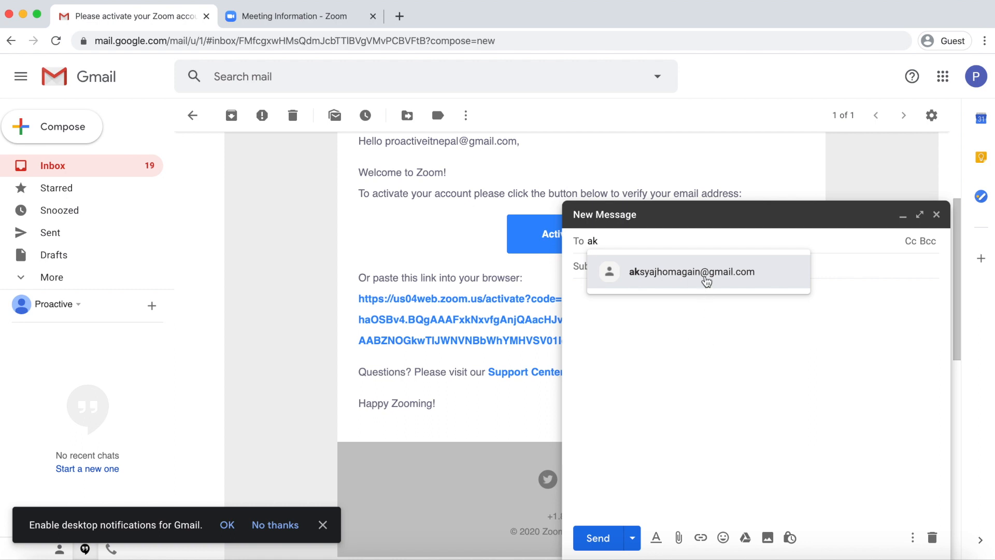
click(707, 280)
click(615, 267)
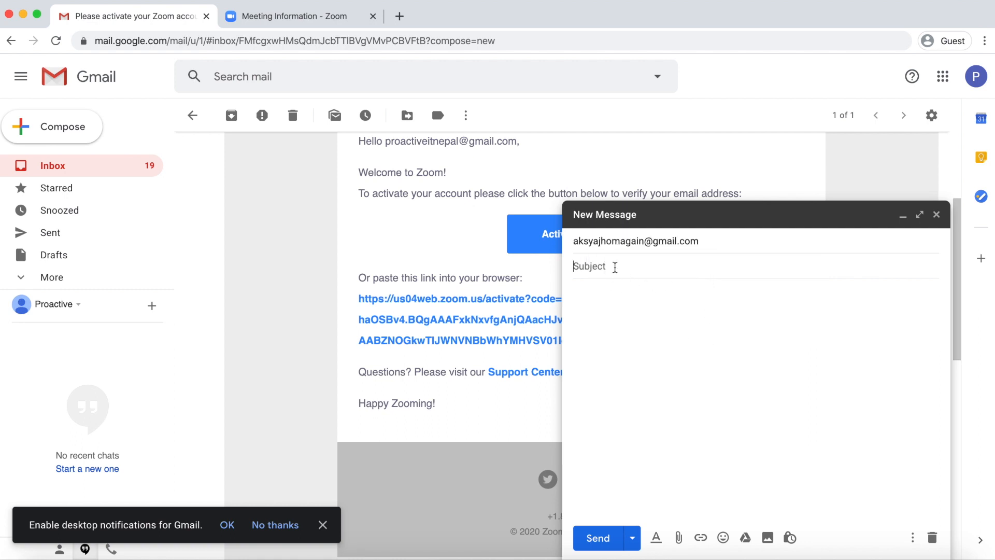
text(zoom meeting)
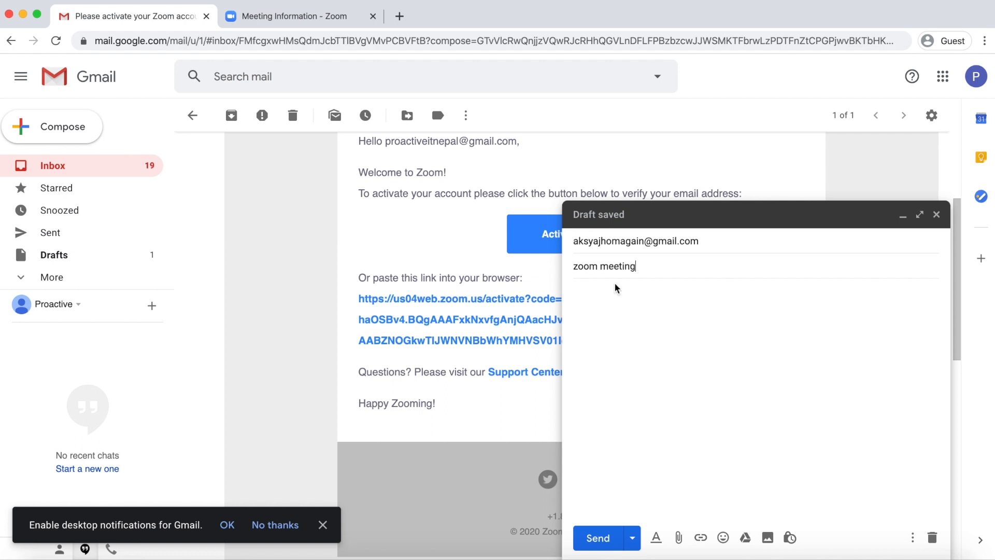
click(626, 307)
key(super+v)
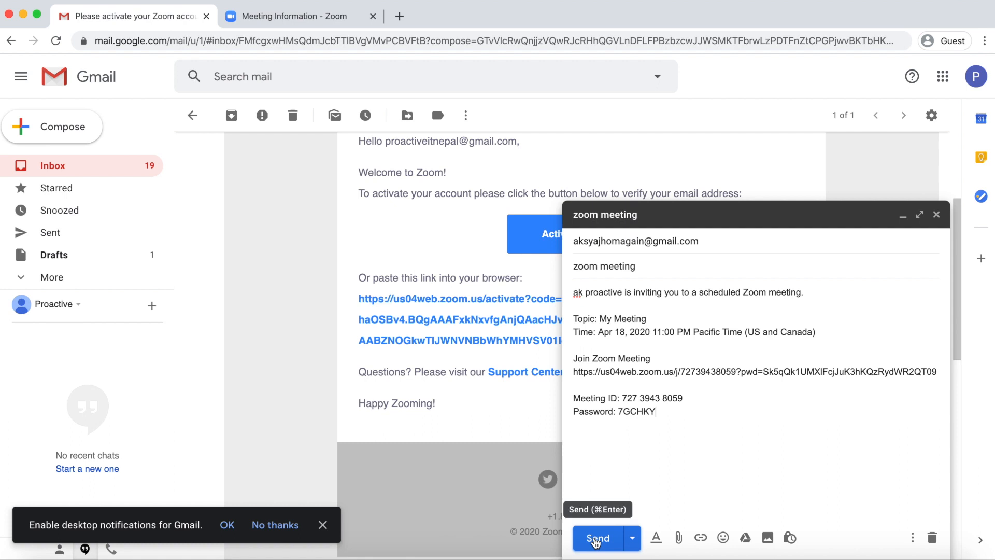
click(597, 540)
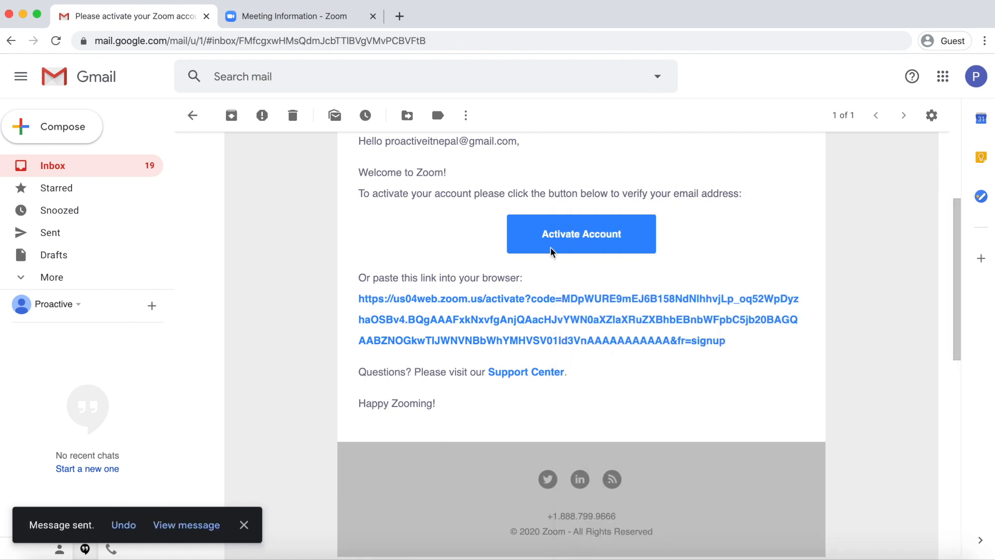
Start the scheduled meeting in the Zoom app and join with computer audio
click(309, 19)
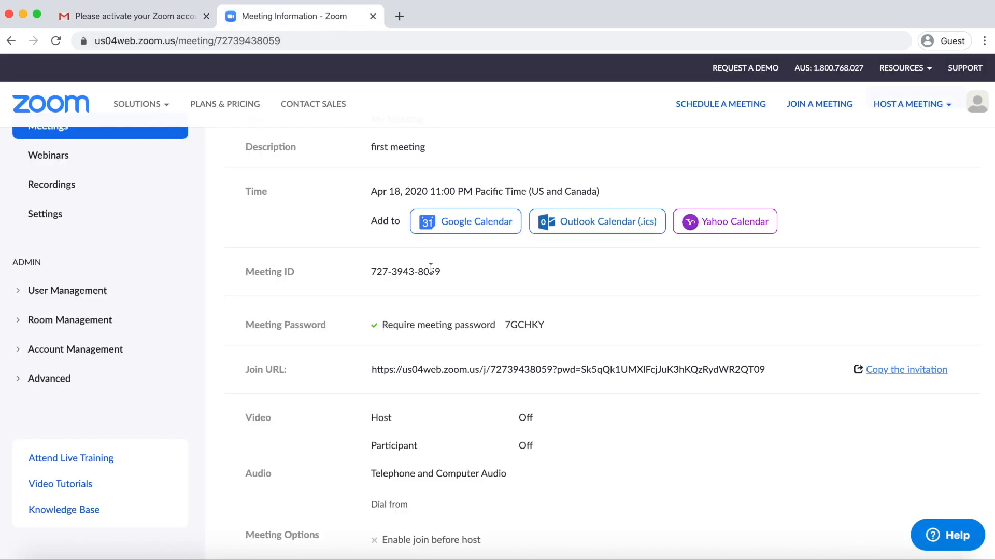
scroll(562, 387, down, 10)
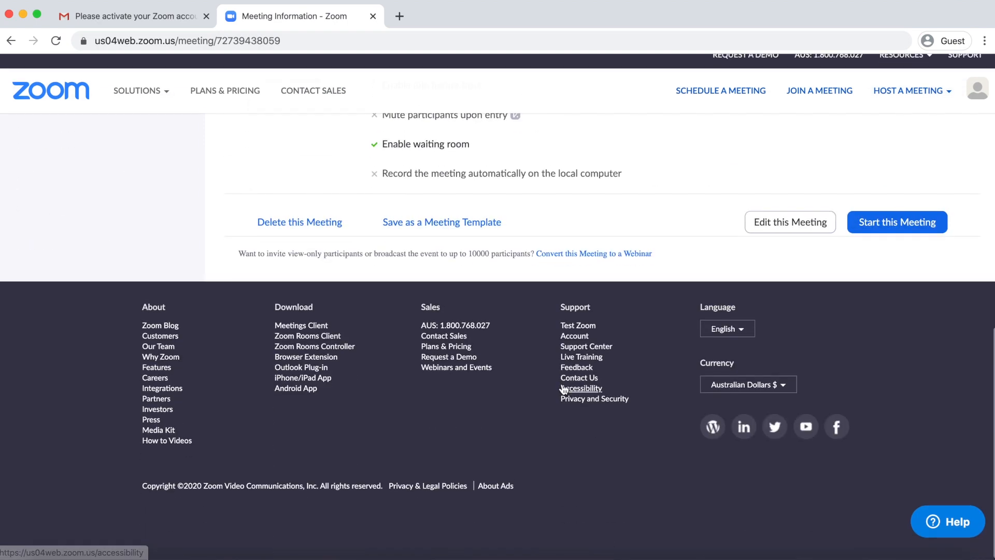
click(906, 241)
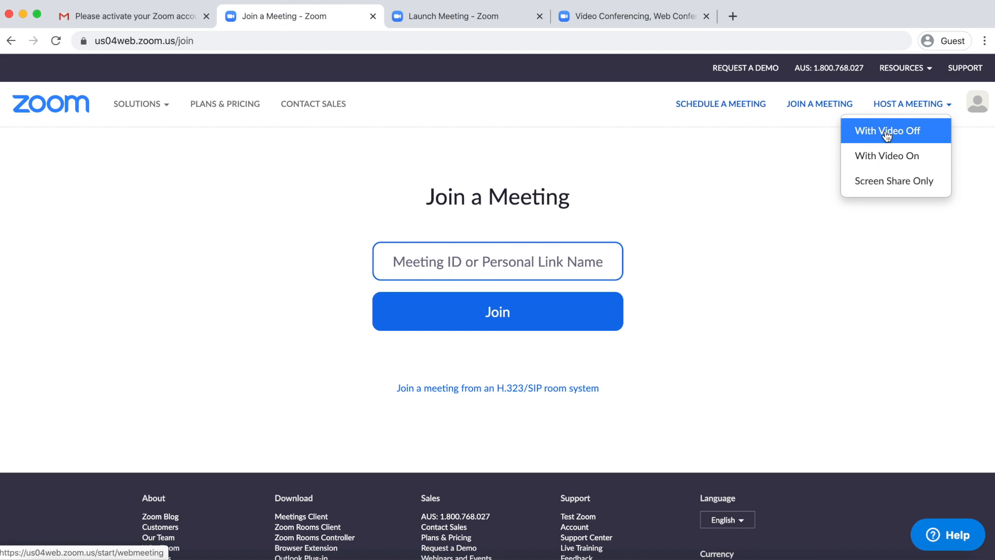
click(886, 134)
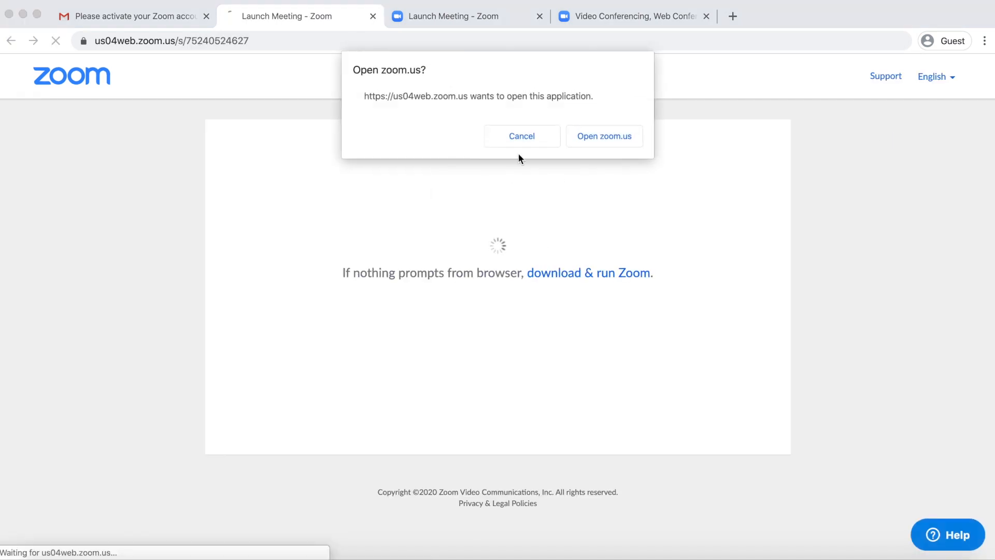
click(604, 136)
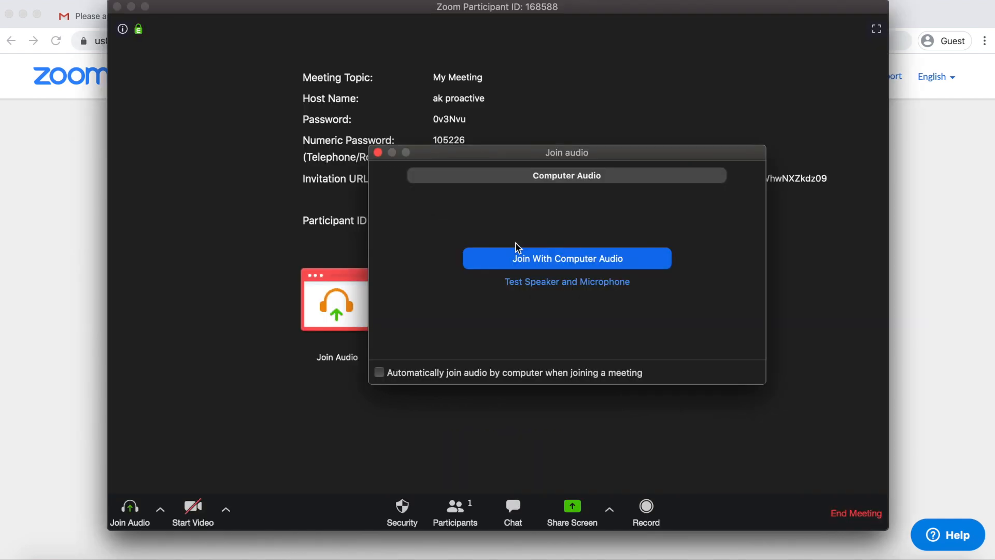
click(541, 260)
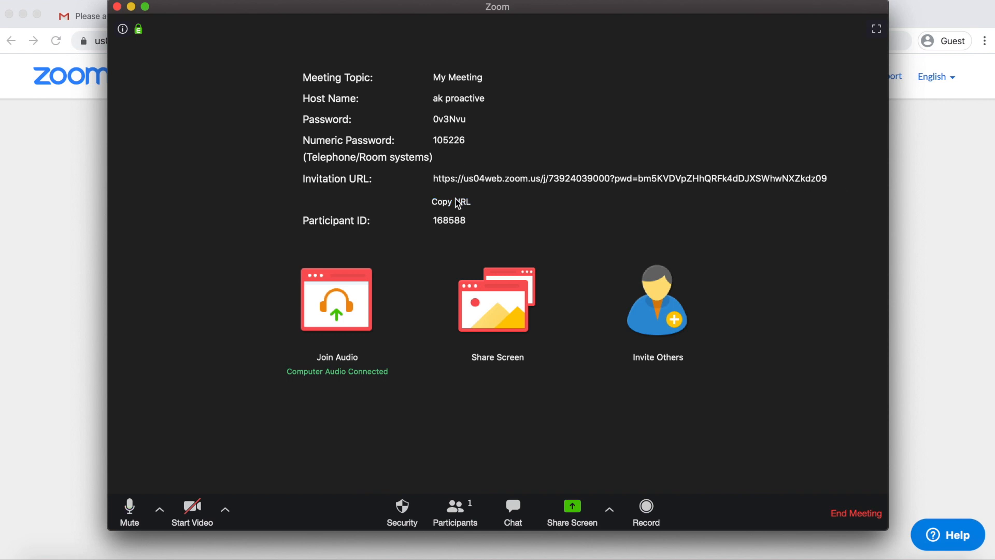
Copy the meeting's invitation URL and switch back to the Gmail inbox
click(459, 205)
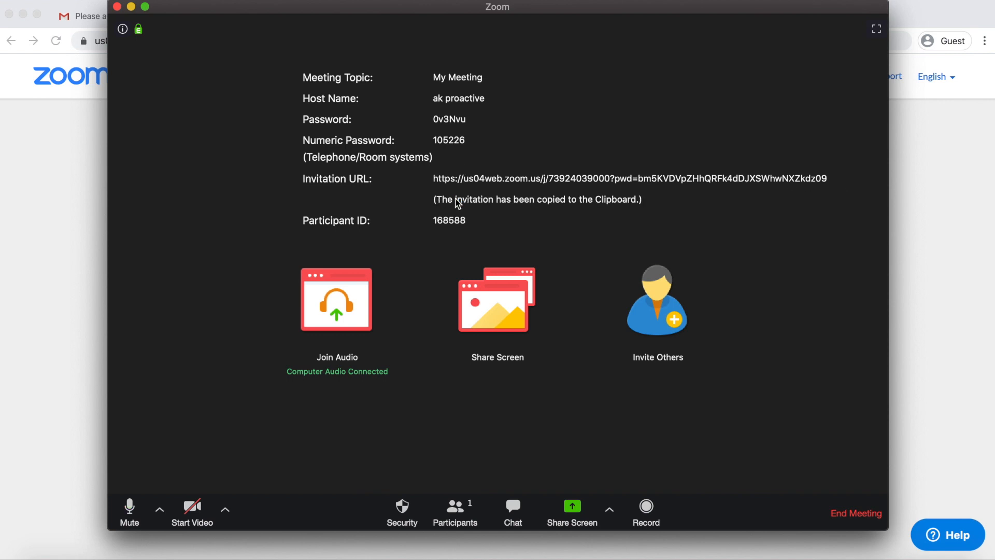
click(79, 207)
click(140, 16)
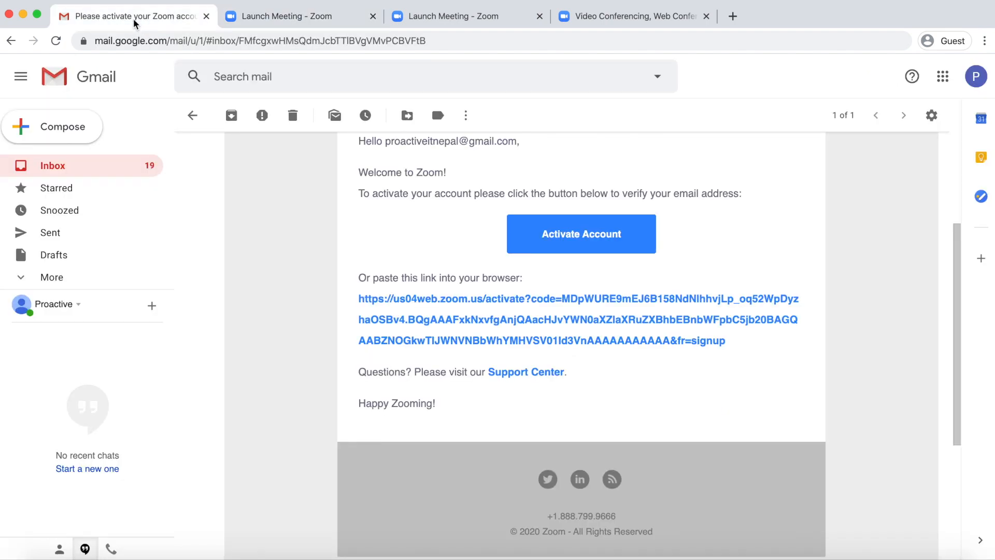
Send 'meeting on zoom' with the pasted link, introduced by 'Here is a link to join a meeting'
click(21, 130)
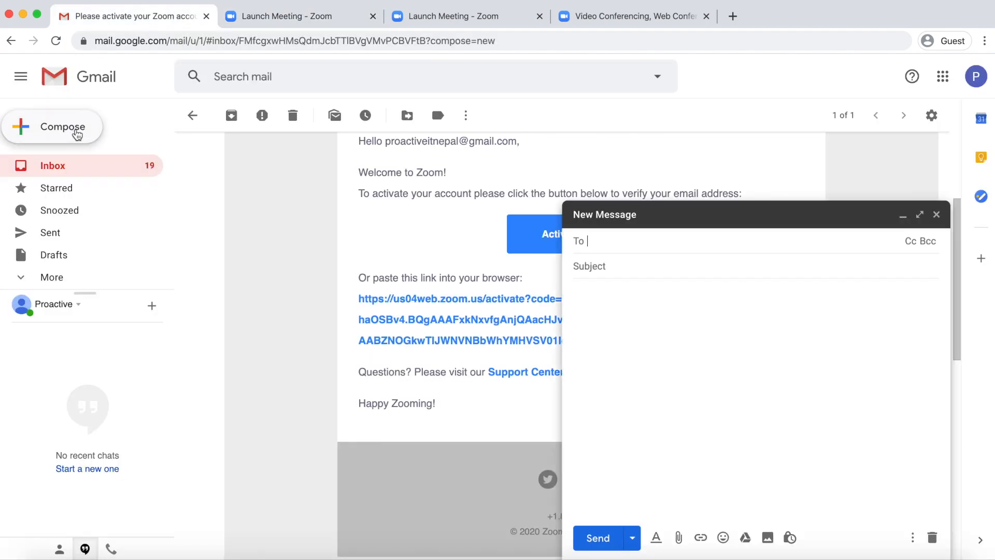
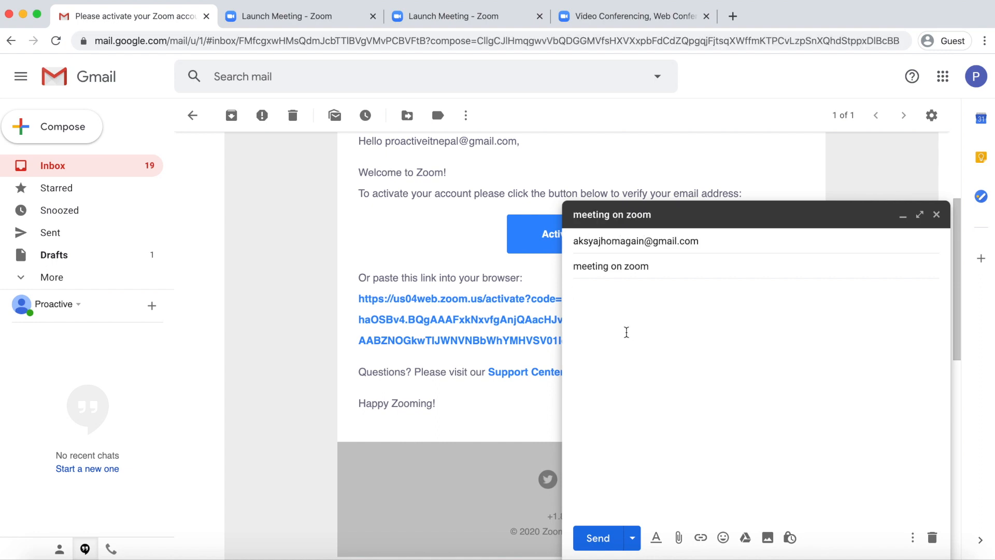
key(super+v)
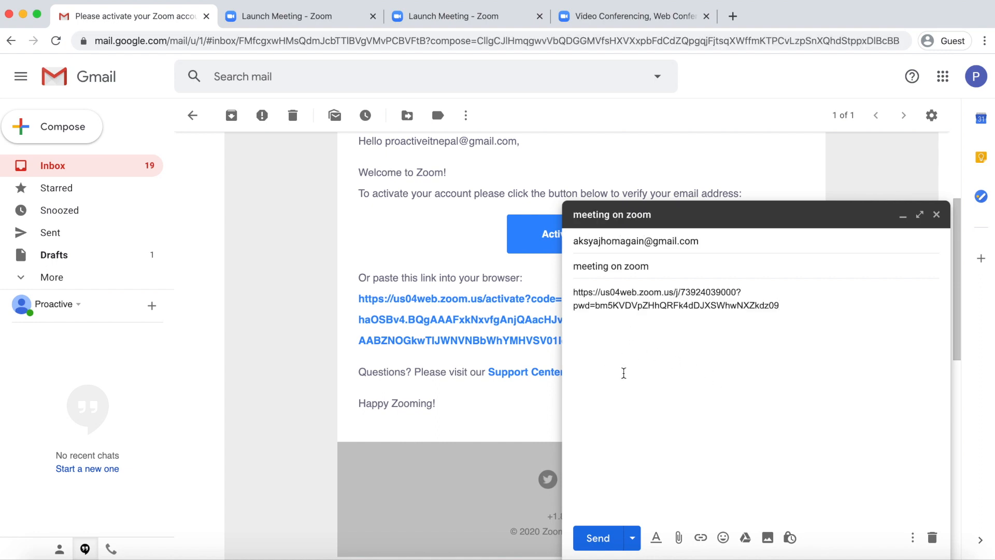
click(575, 292)
key(Return)
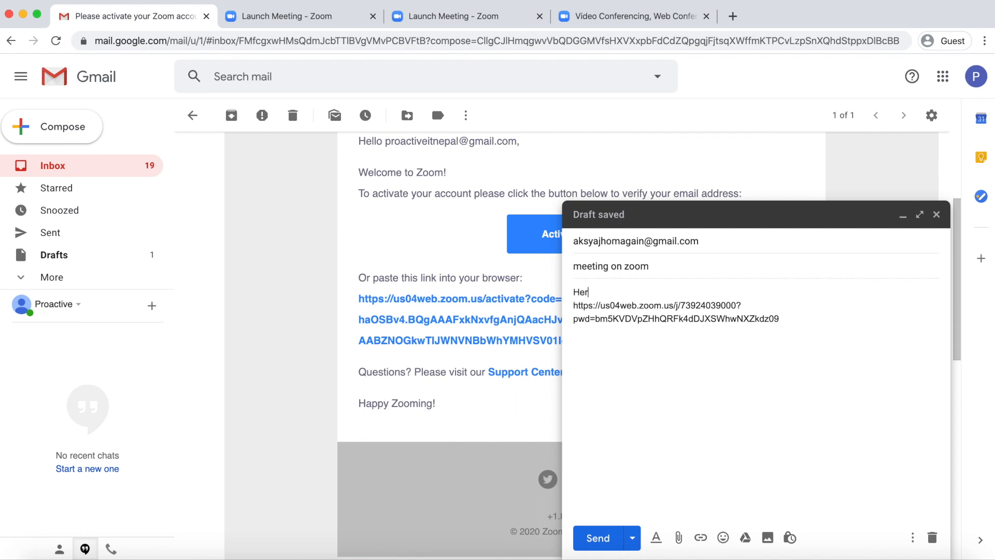
text(Here is a link t)
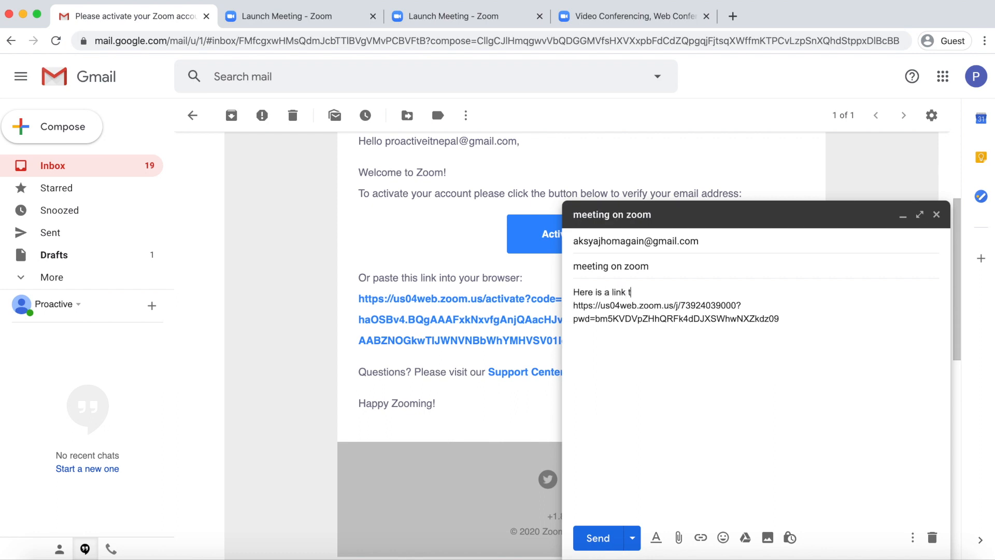
text(o join a meeting)
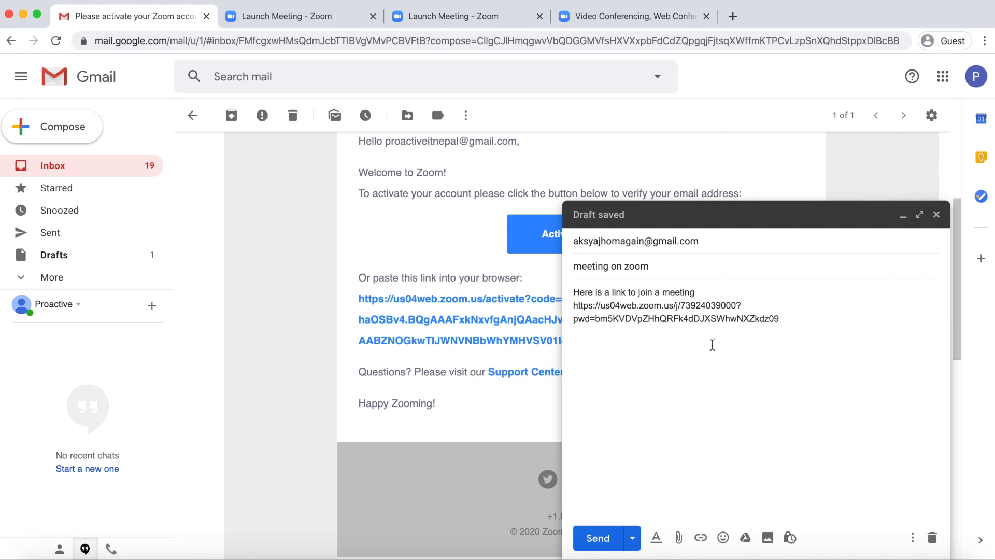
text(Regards,)
click(598, 537)
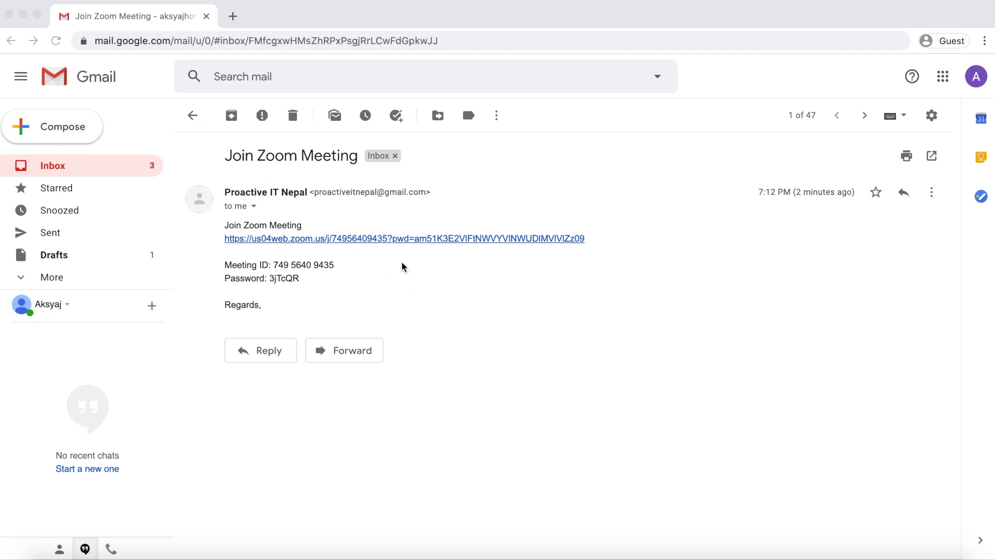
Open the meeting URL from the 'Join Zoom Meeting' email in the Zoom app
click(372, 239)
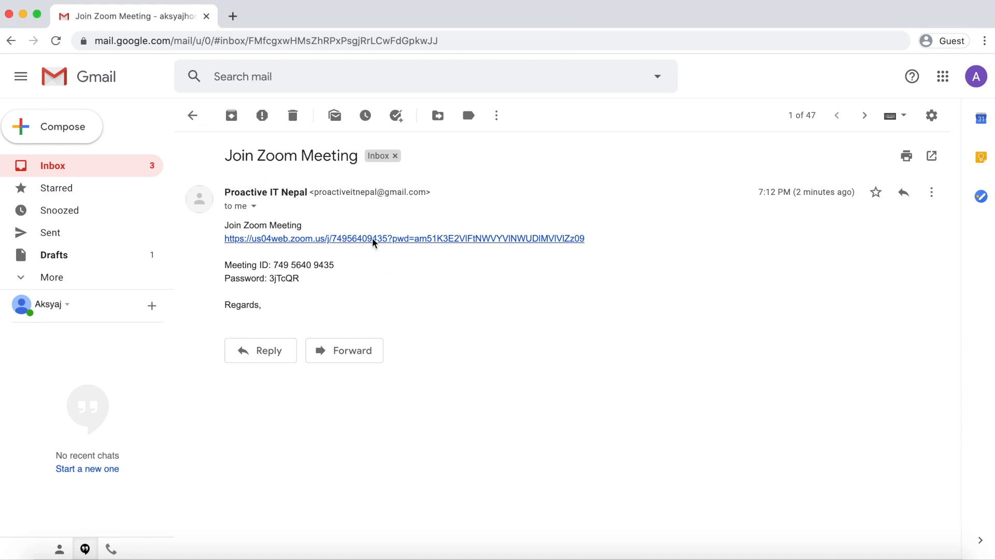
click(384, 239)
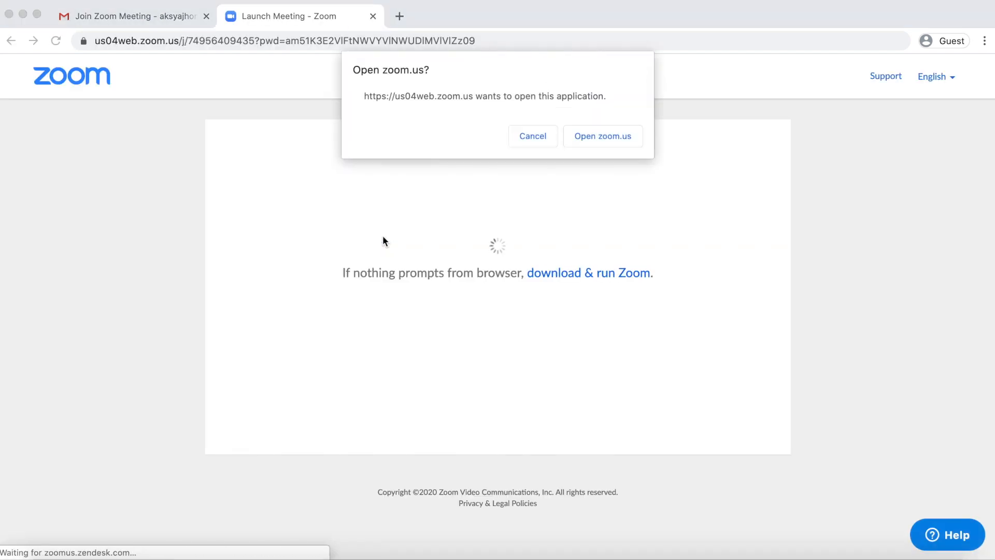
click(600, 136)
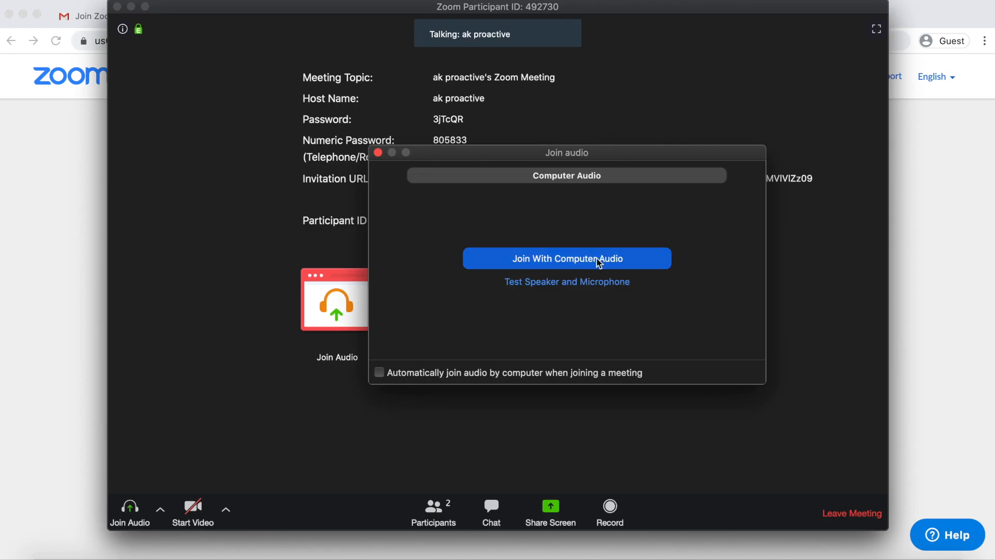
Join with computer audio, dismiss the Share Screen picker, and show the participants list
click(599, 262)
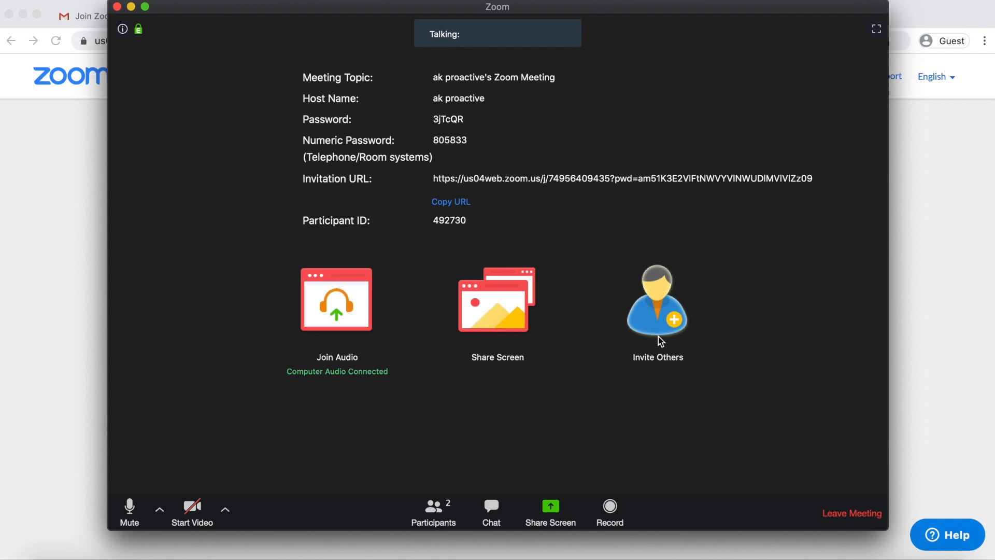
click(504, 318)
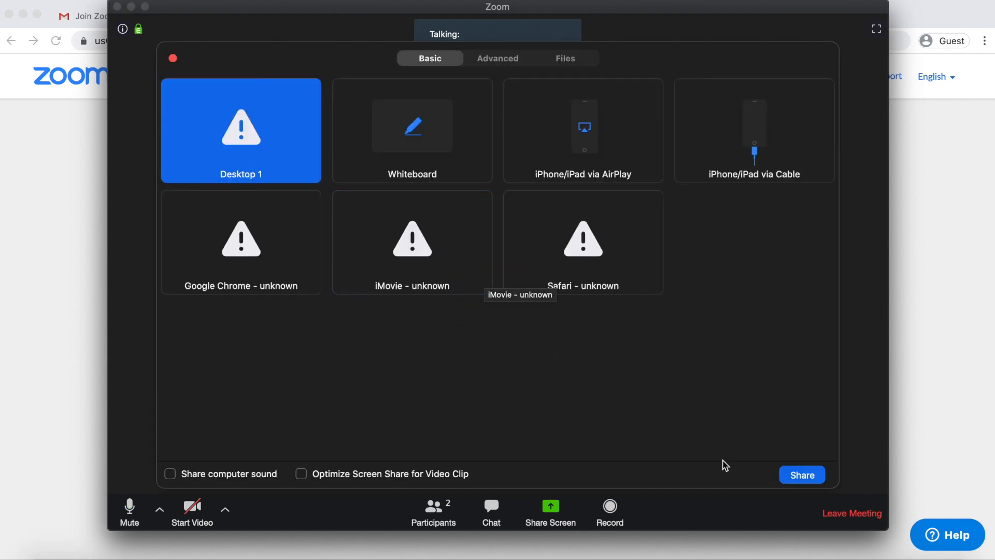
click(173, 58)
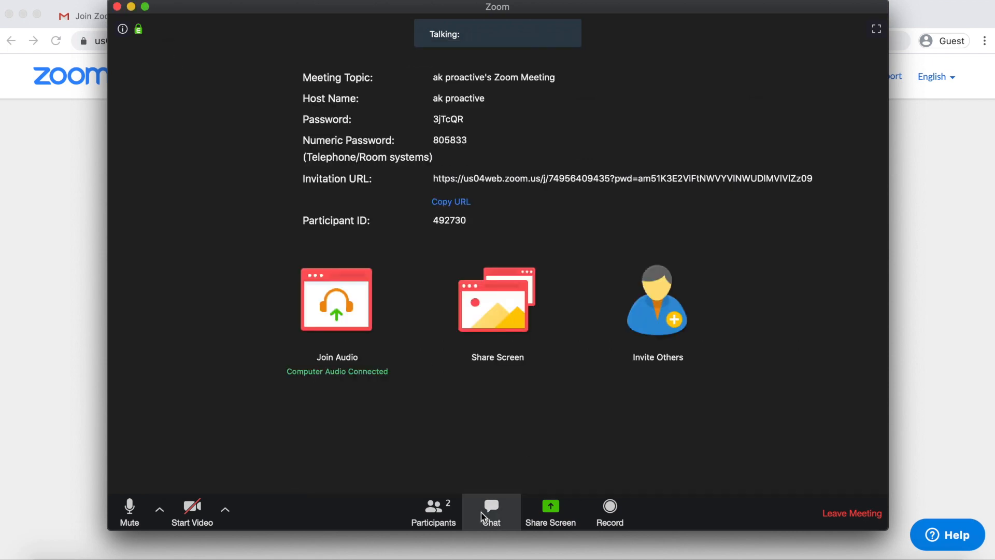
click(433, 507)
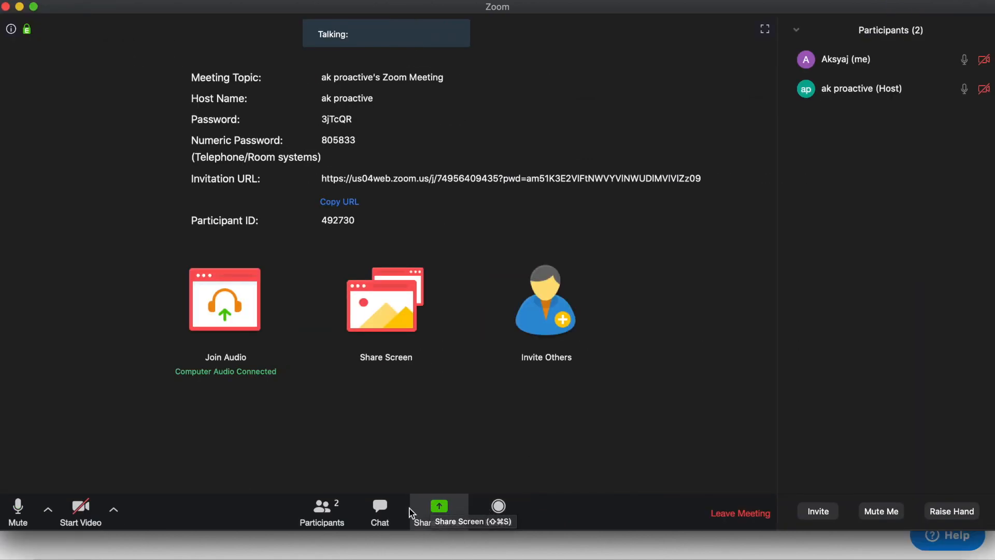
Send 'hi' to everyone in the meeting chat, then leave the meeting
click(387, 513)
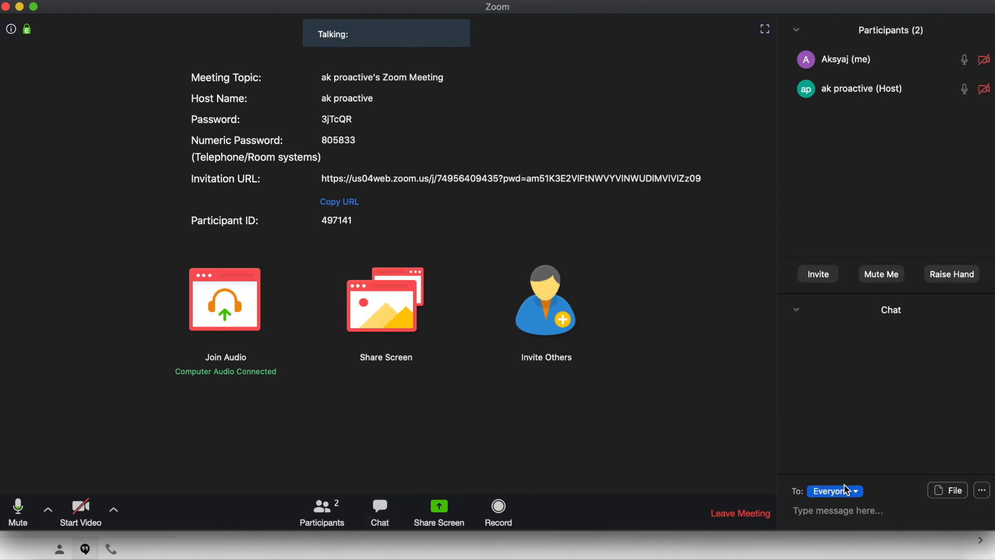
text(hi)
key(Return)
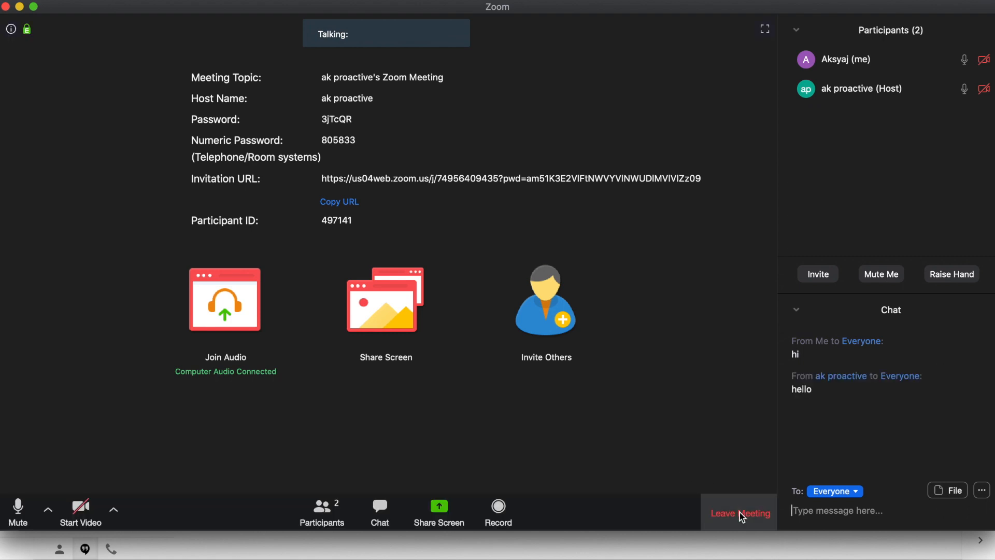
click(742, 514)
click(606, 315)
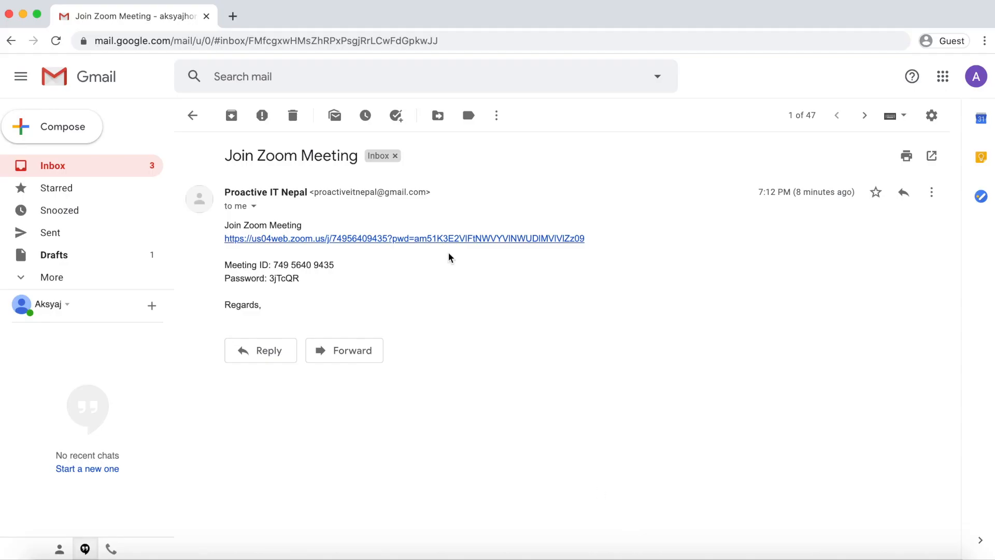
Load zoom.com in a new tab, open its Join a Meeting page, and return to Gmail
click(234, 16)
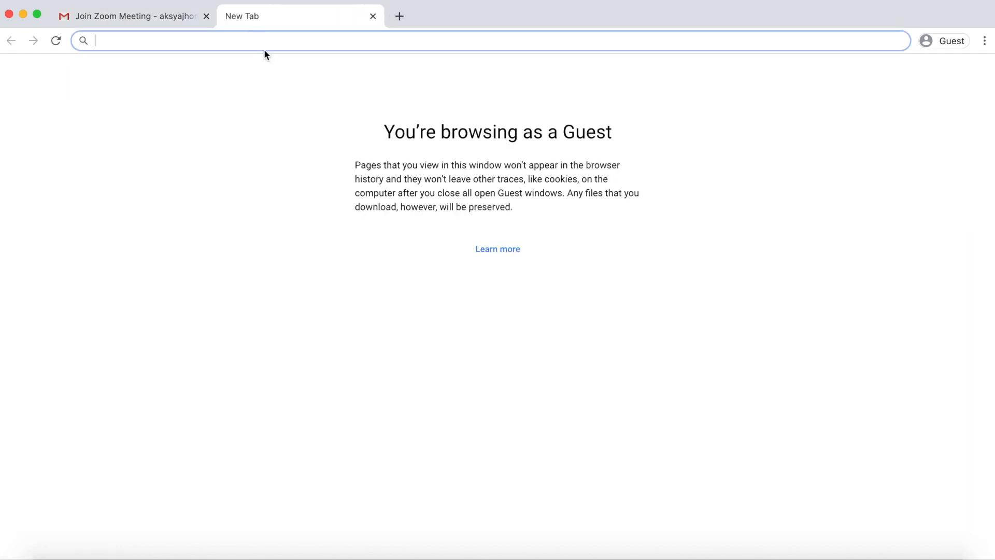
text(zoom.c)
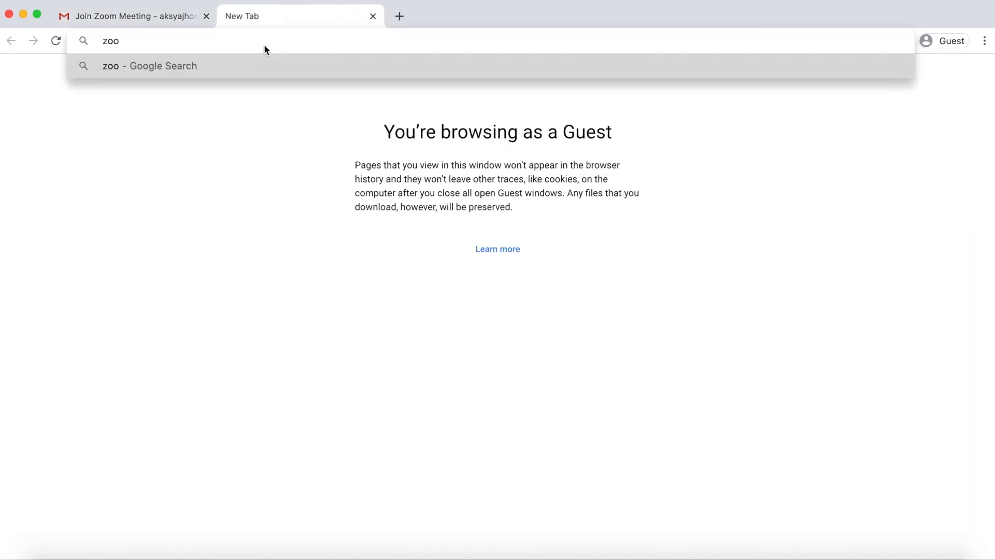
text(om)
key(Return)
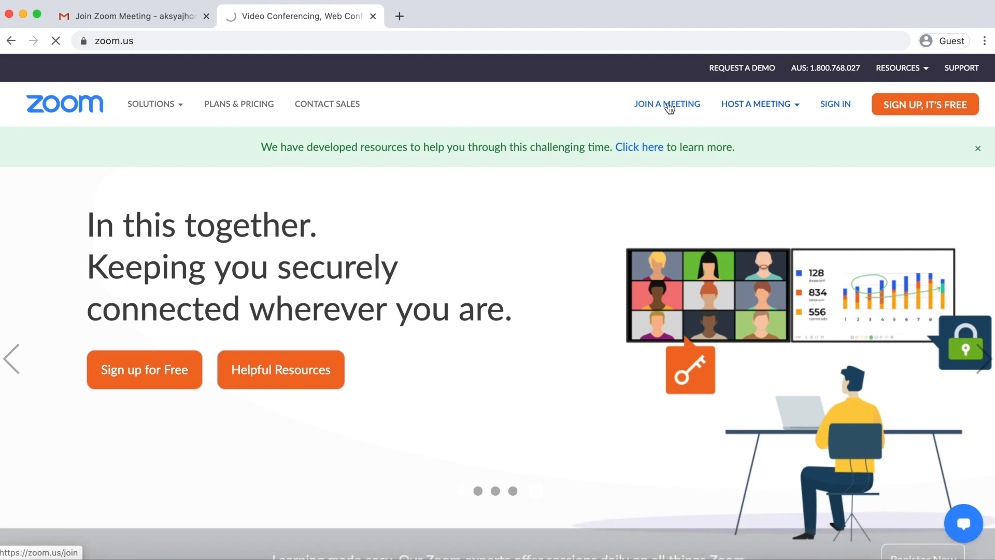
click(670, 106)
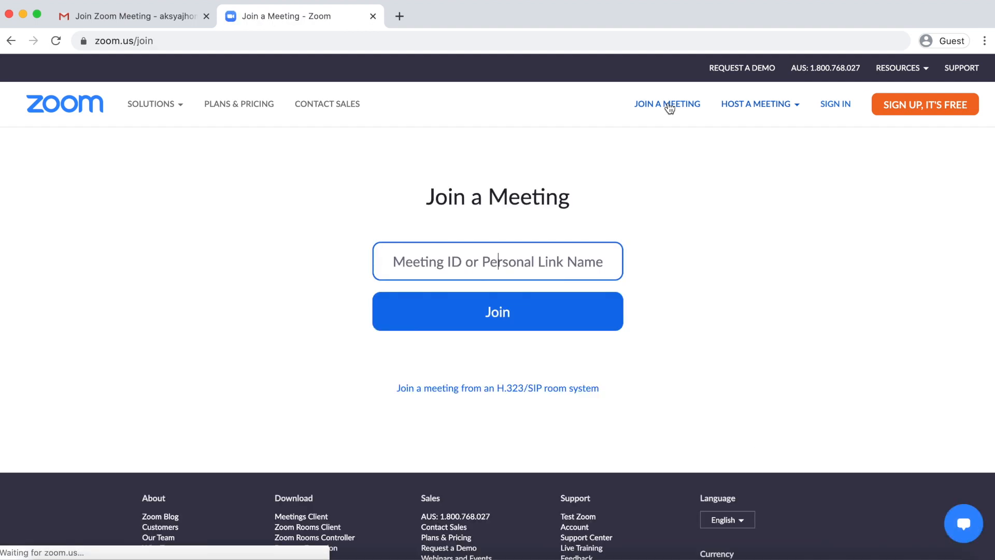
click(140, 16)
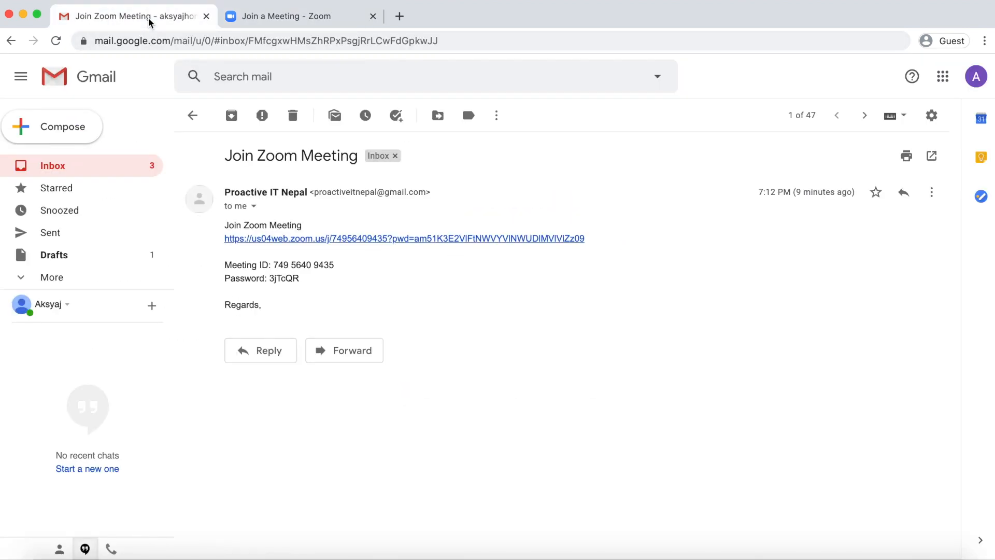
drag(274, 267, 334, 264)
key(super+c)
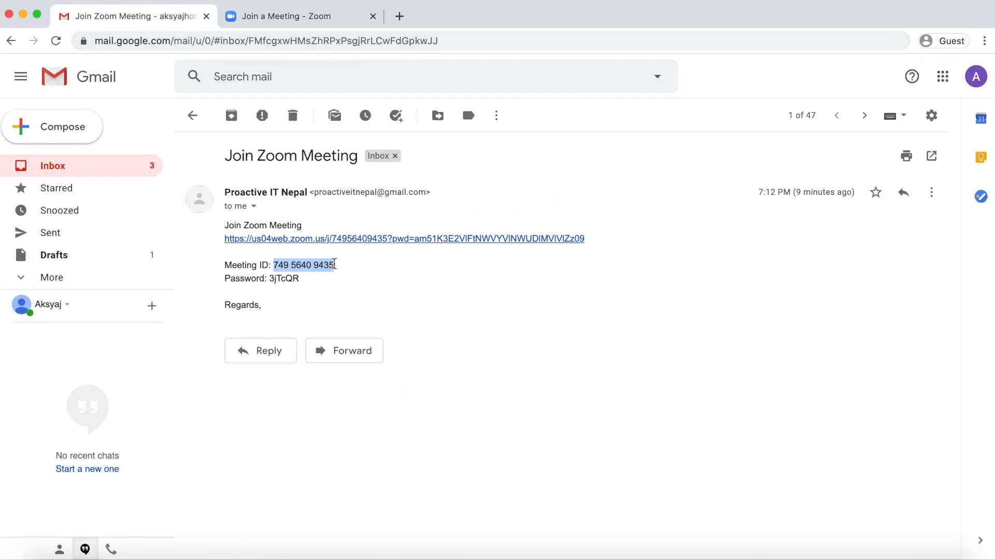
click(273, 19)
key(super+v)
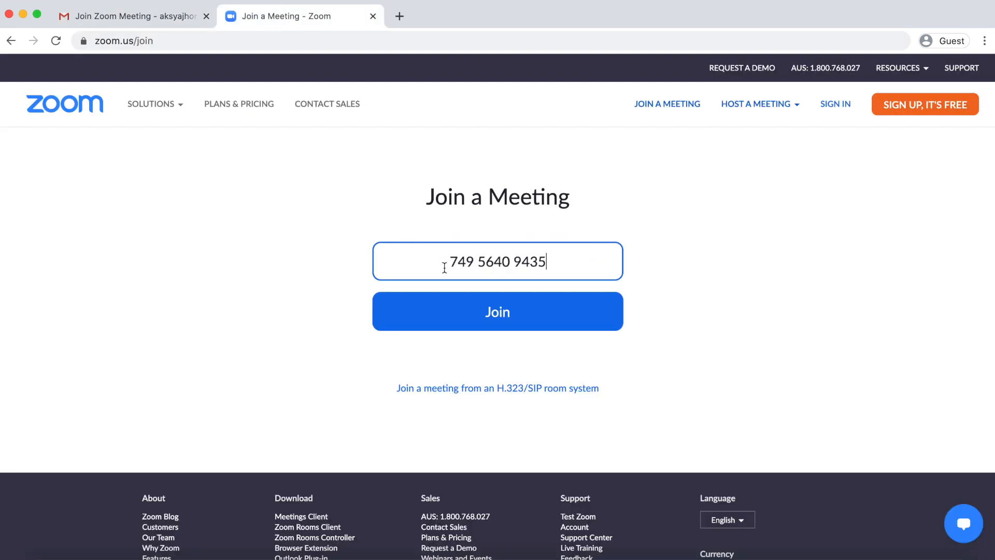
click(497, 321)
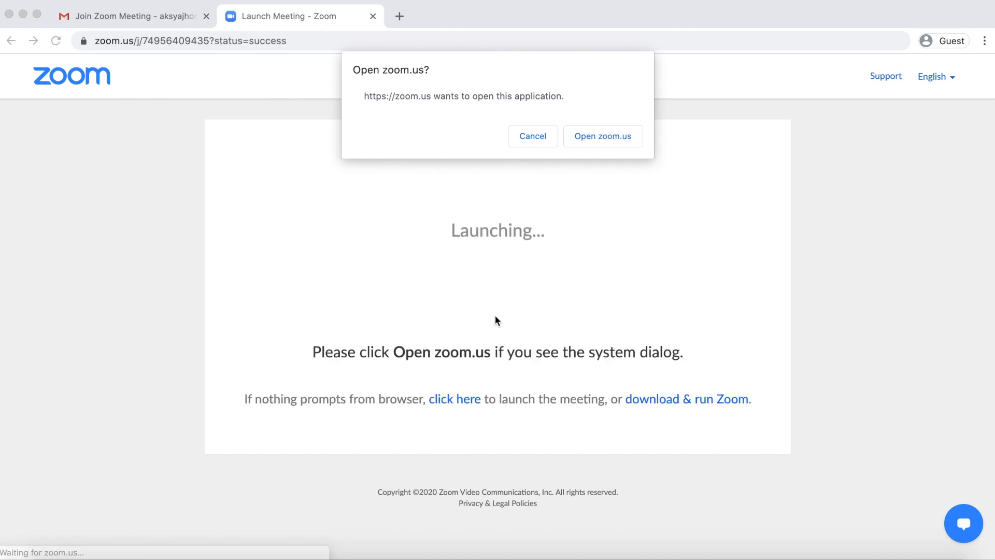
click(594, 136)
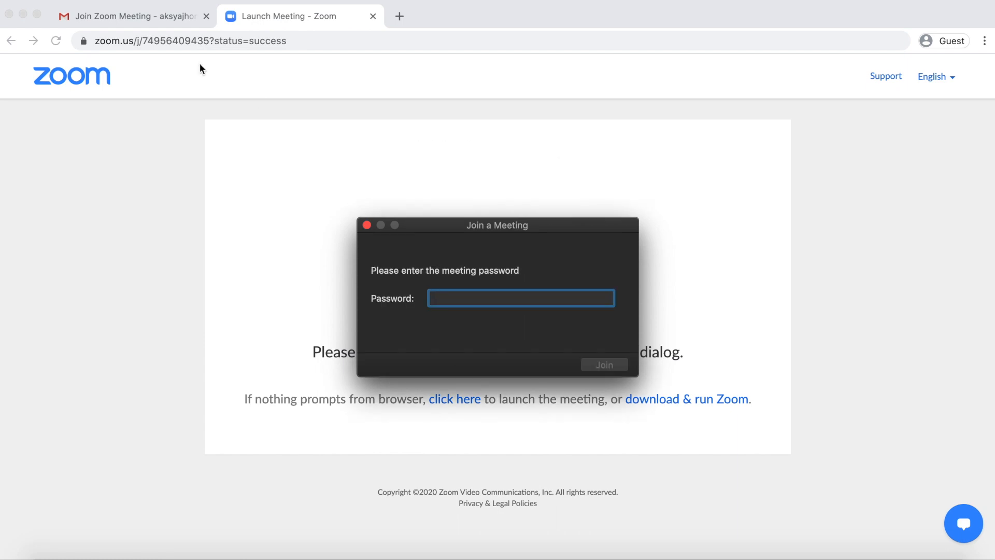
Paste the emailed meeting password into Zoom, join, and connect computer audio
click(154, 17)
double_click(282, 276)
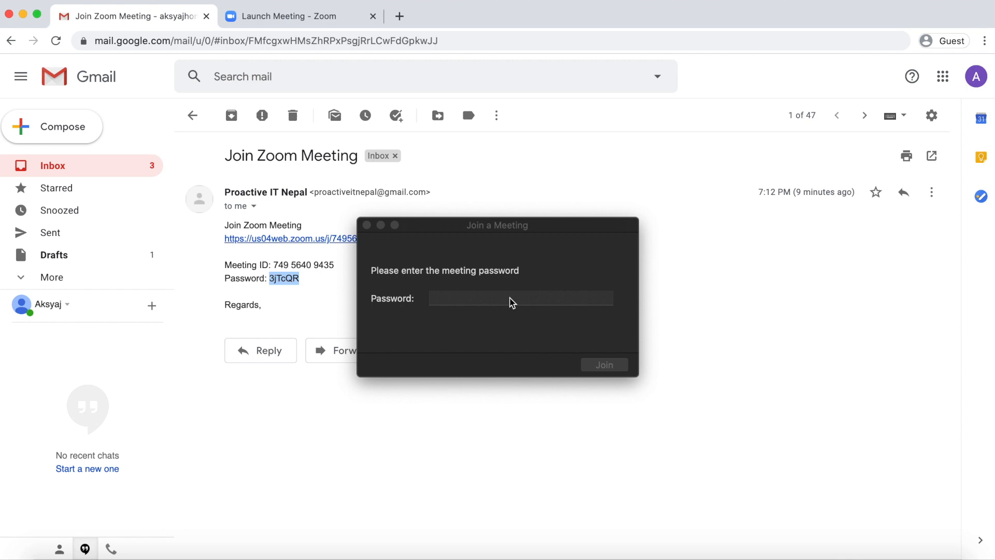
click(508, 298)
key(super+v)
click(607, 368)
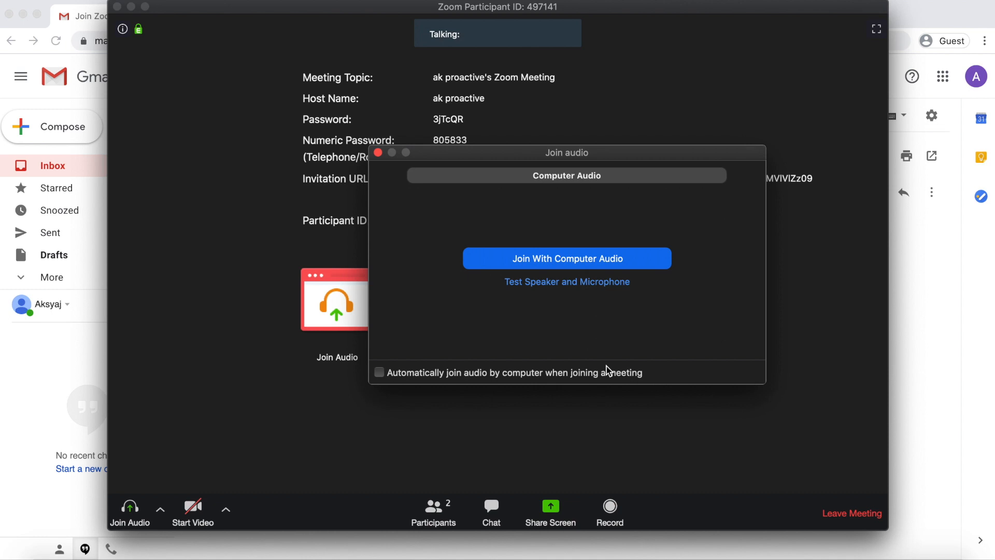
click(619, 262)
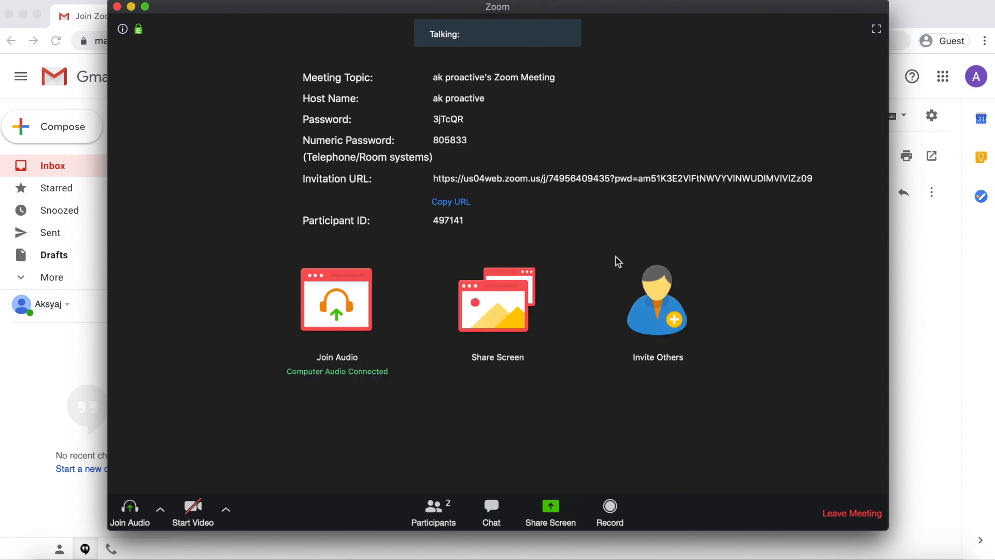